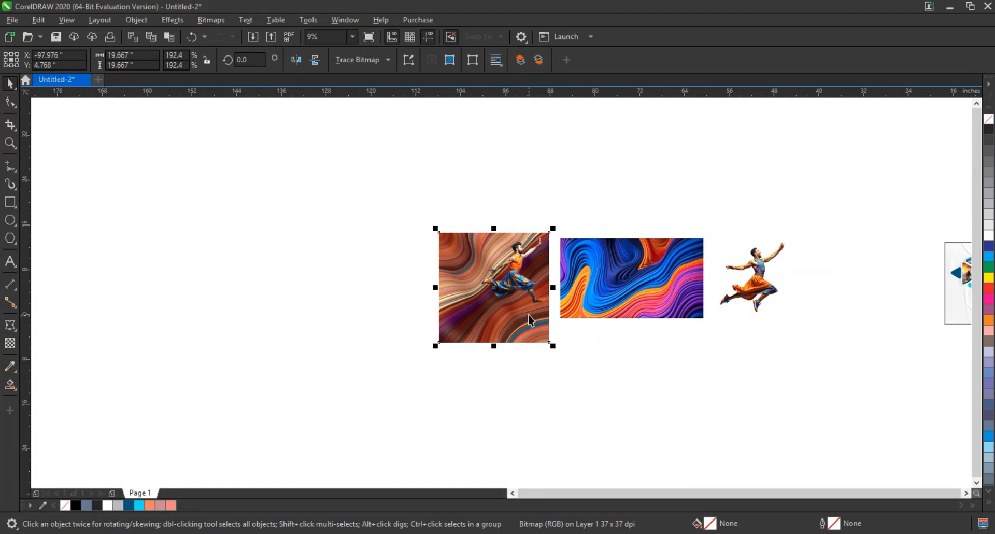
# Step: Move the dancer slightly up over the striped background and scale the background image down to about 19.466 in square
pyautogui.hotkey('shift', 'F2')
pyautogui.press('Escape')
pyautogui.click(584, 301)
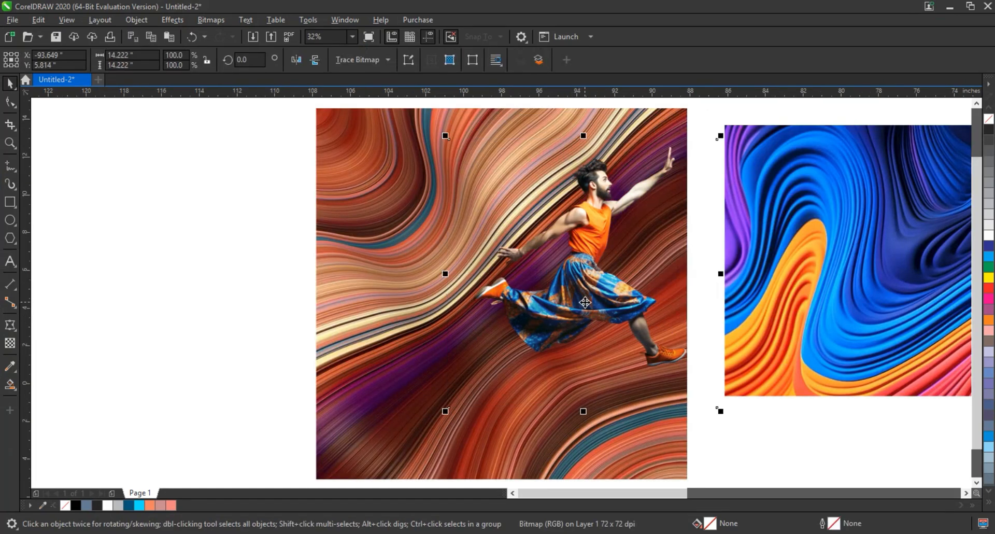
pyautogui.moveTo(585, 302); pyautogui.dragTo(584, 292)
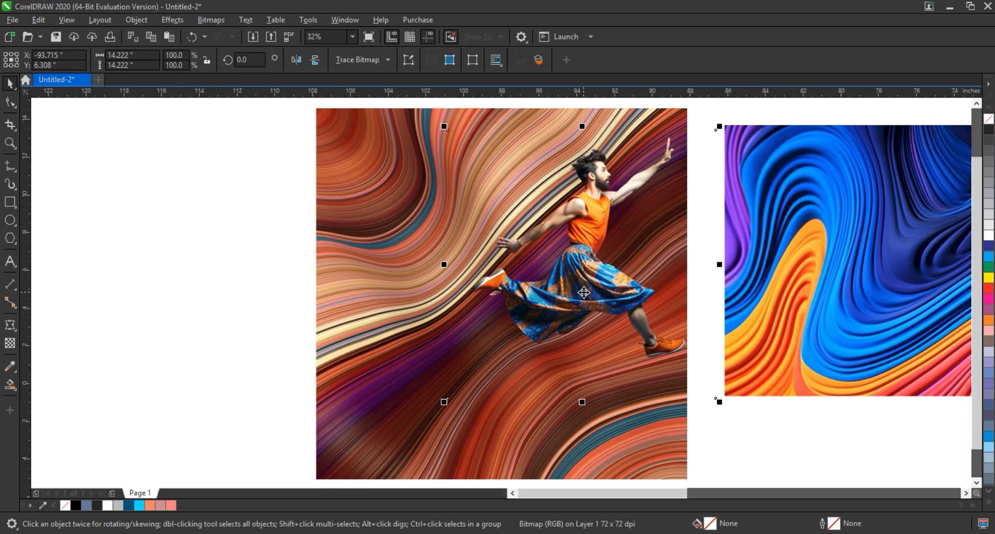
pyautogui.click(317, 115)
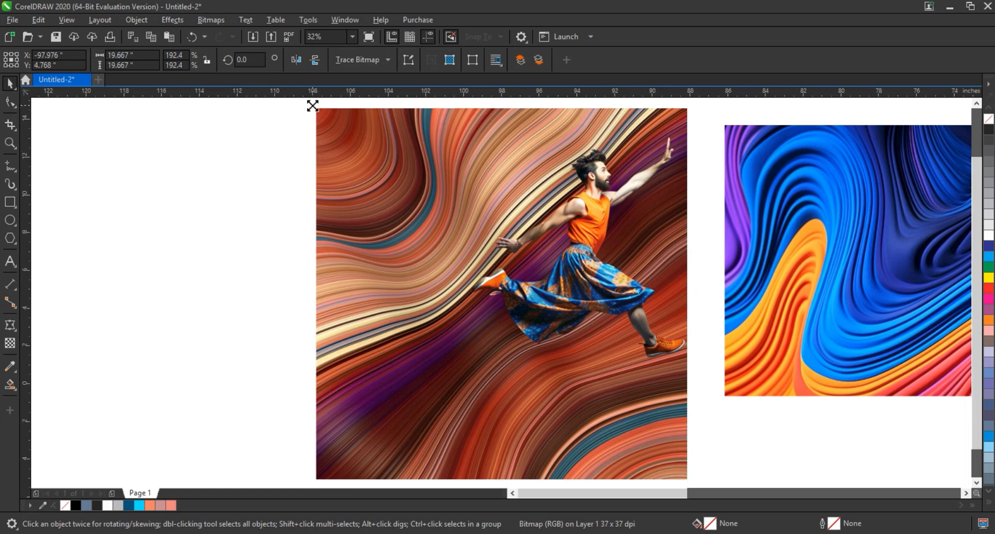
pyautogui.moveTo(311, 104); pyautogui.dragTo(316, 109)
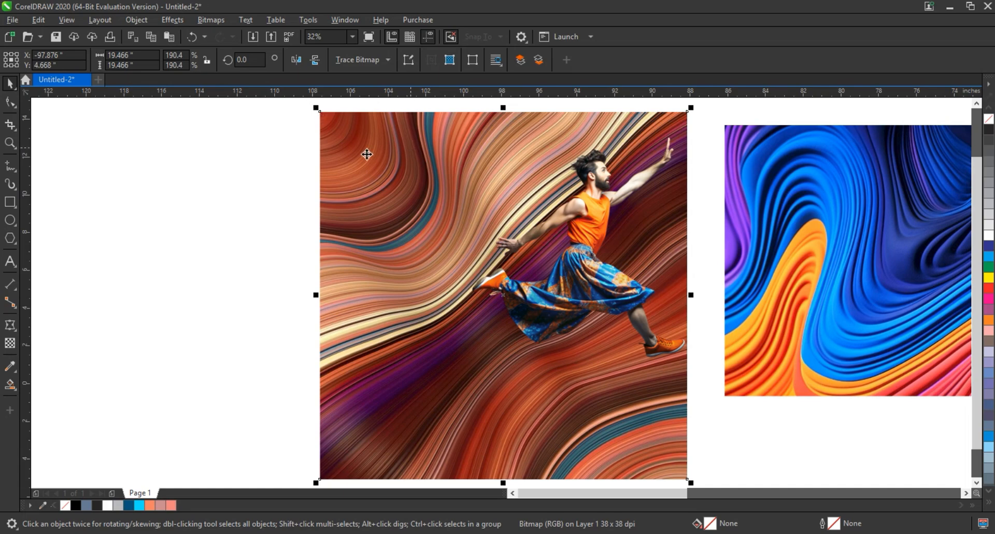
# Step: Draw a closed straight-segment outline from the dancer's head along the stripes to the image's lower edge, front foot and back up the body
pyautogui.click(14, 163)
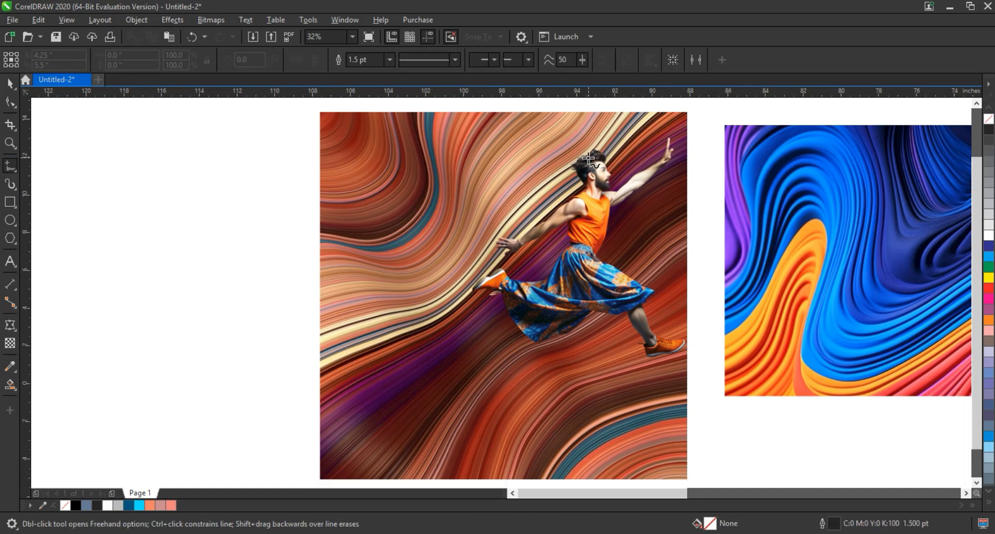
pyautogui.click(589, 154)
pyautogui.doubleClick(458, 286)
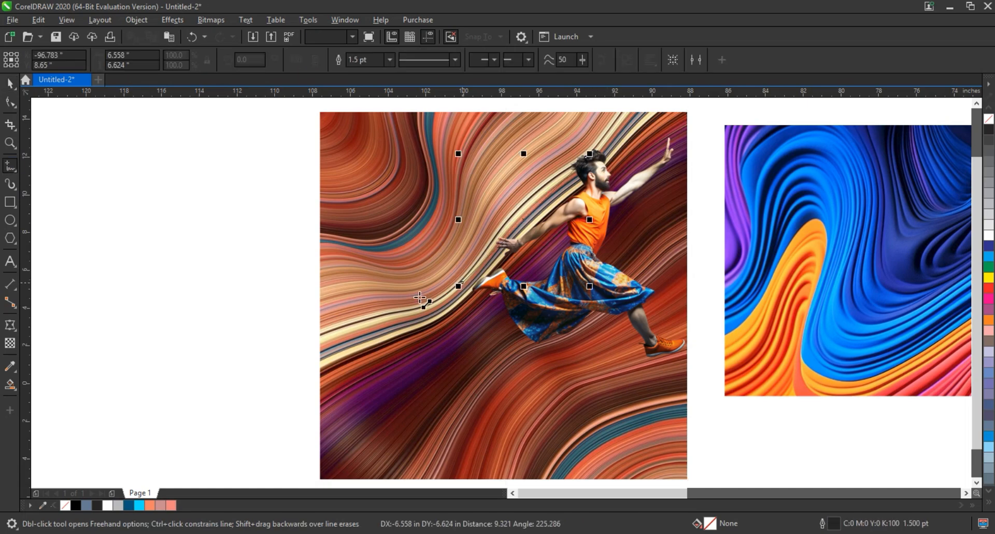
pyautogui.click(318, 334)
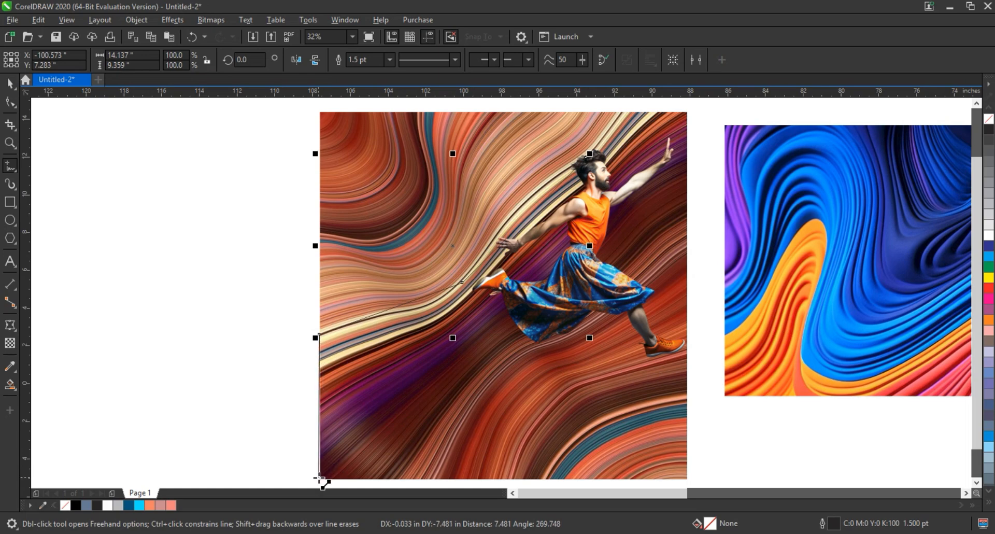
pyautogui.click(318, 477)
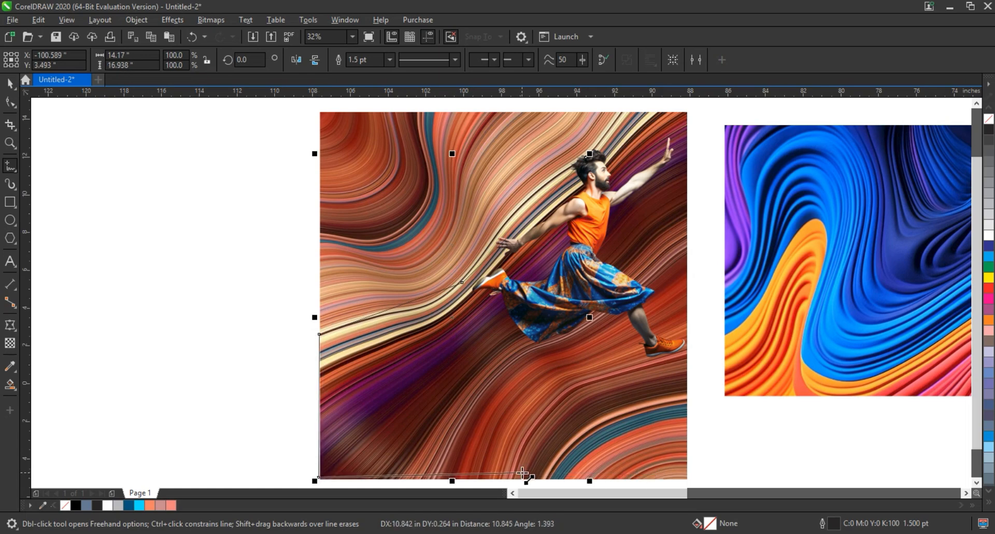
pyautogui.click(510, 476)
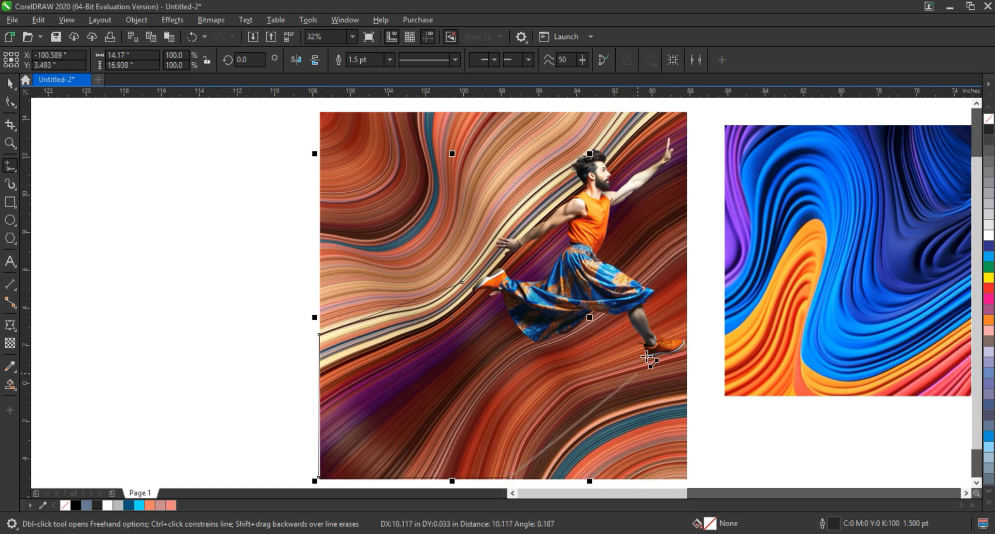
pyautogui.click(651, 355)
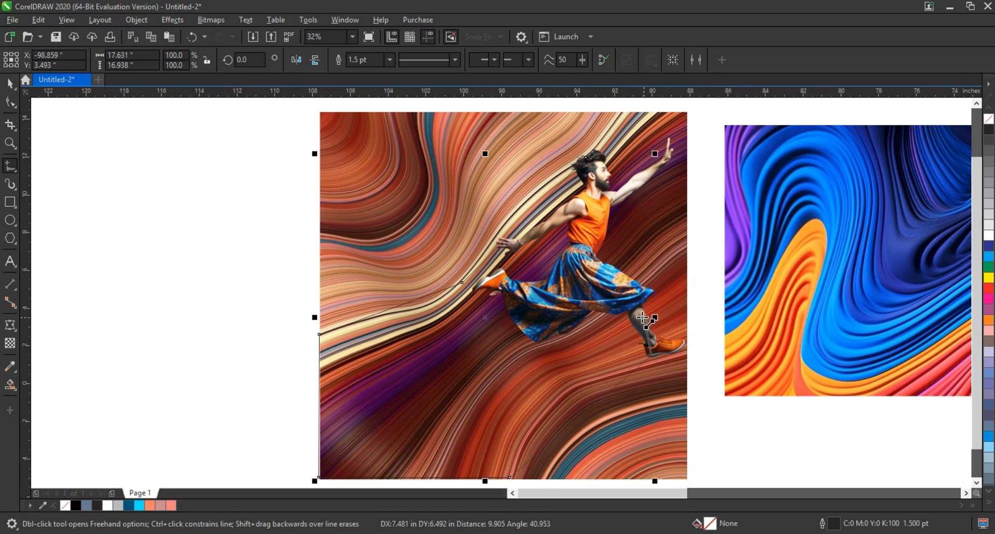
pyautogui.click(599, 269)
pyautogui.click(586, 236)
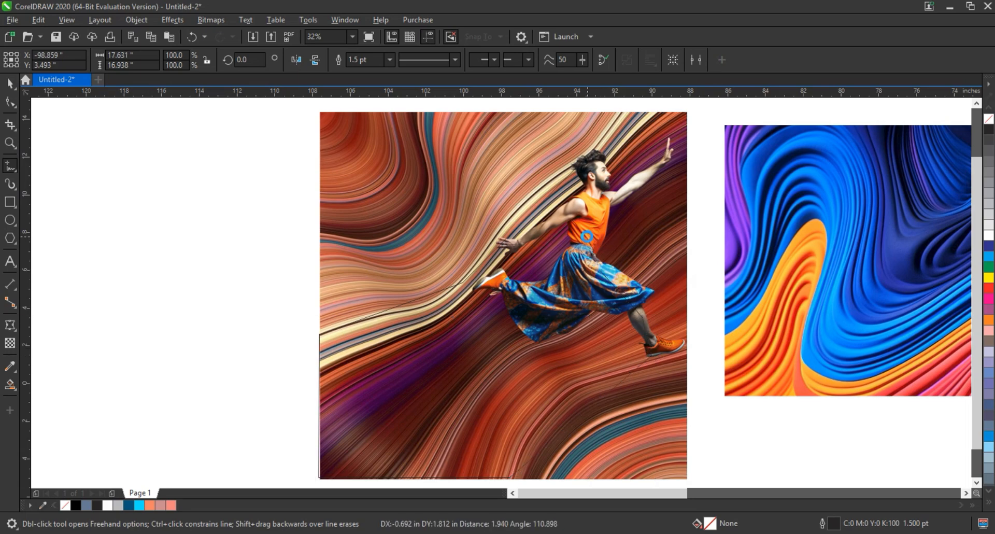
pyautogui.click(600, 171)
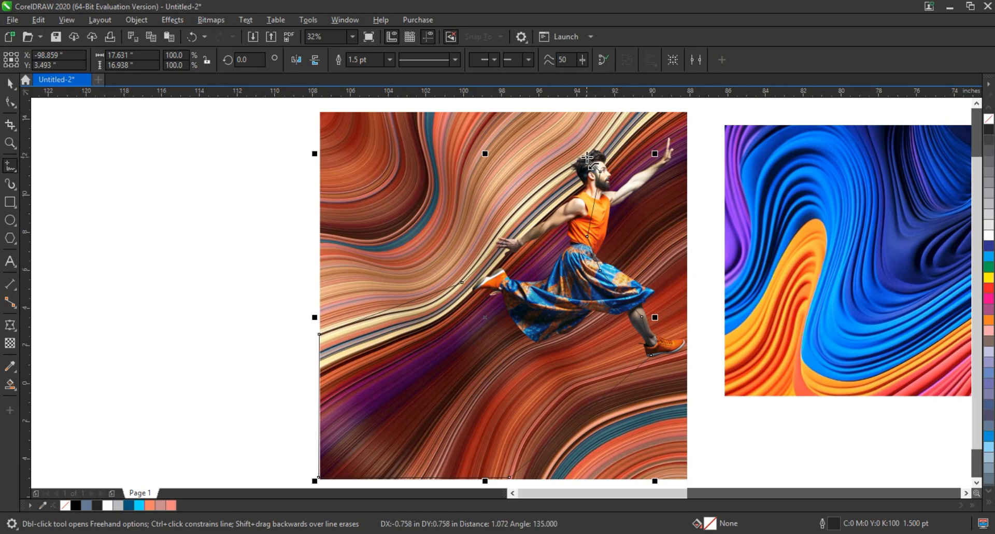
# Step: Convert the outline's segments to curves and bend its upper and lower edges to follow the flow of the stripes
pyautogui.click(10, 102)
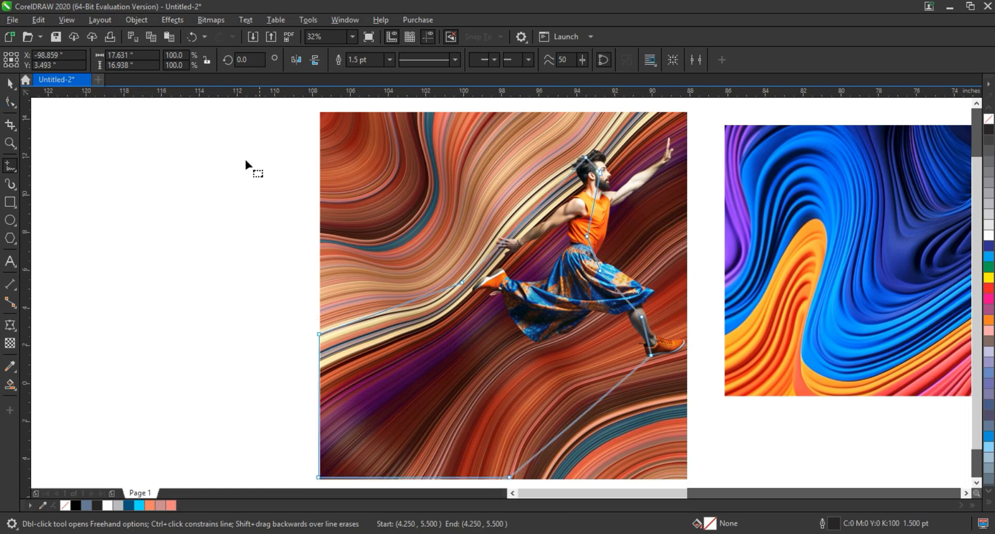
pyautogui.moveTo(240, 139); pyautogui.dragTo(668, 478)
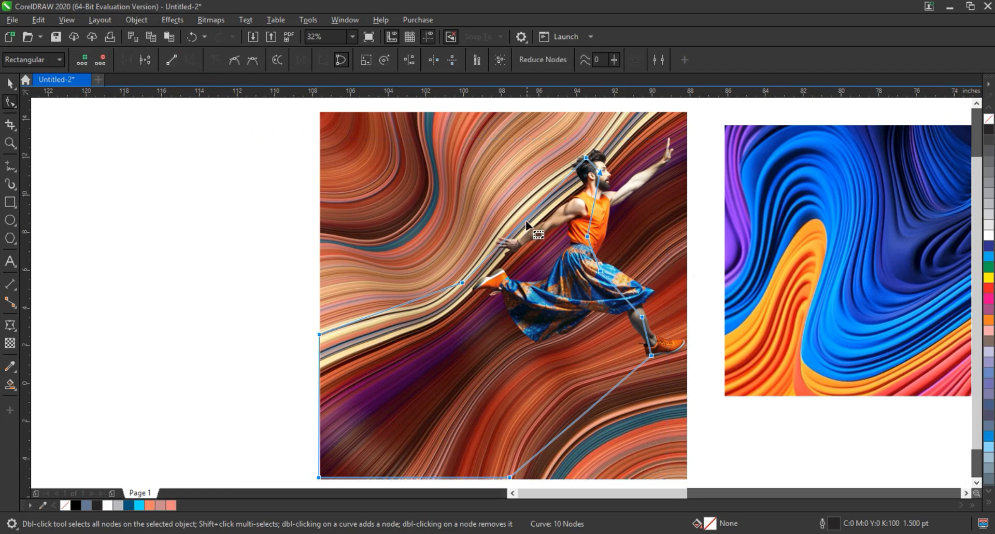
pyautogui.moveTo(525, 219); pyautogui.dragTo(516, 206)
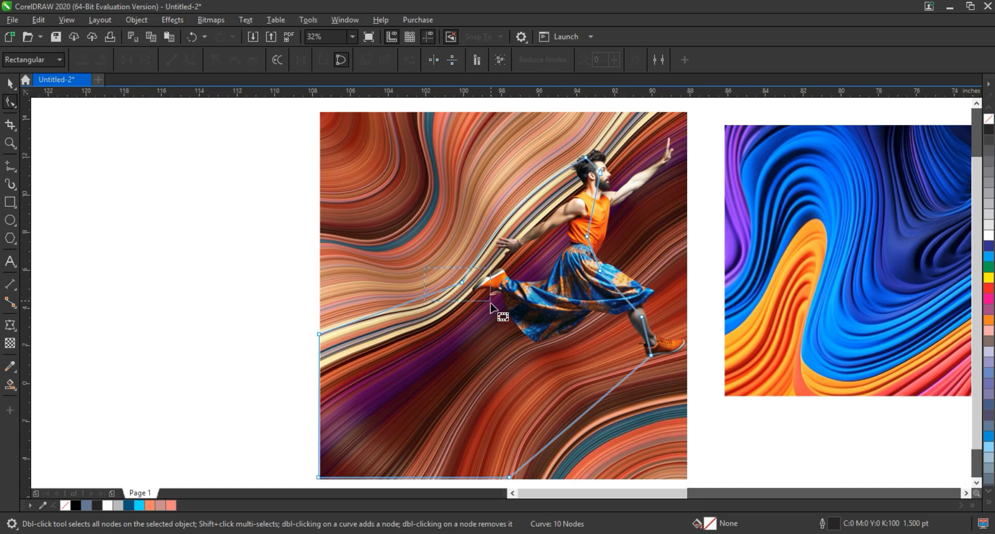
pyautogui.moveTo(490, 303); pyautogui.dragTo(491, 304)
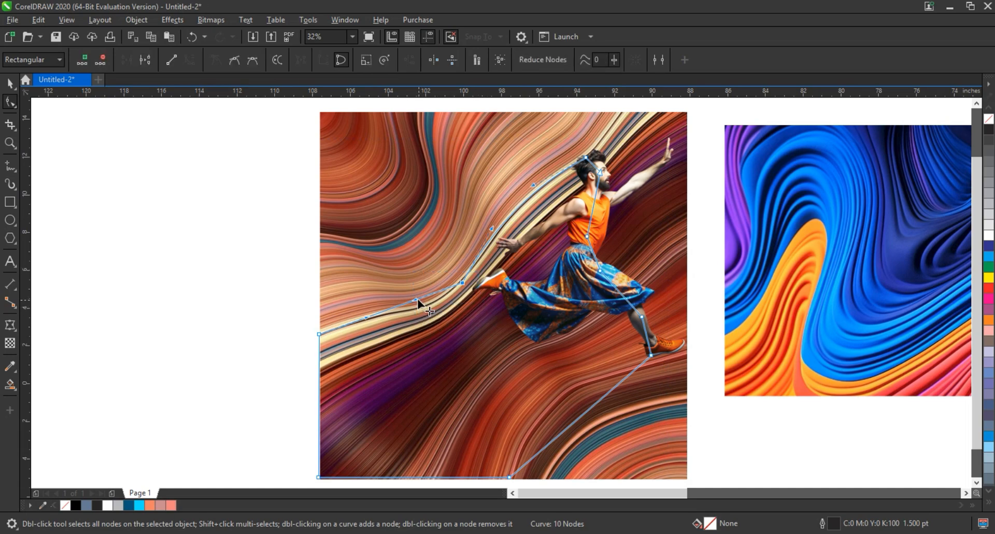
pyautogui.moveTo(418, 300); pyautogui.dragTo(428, 327)
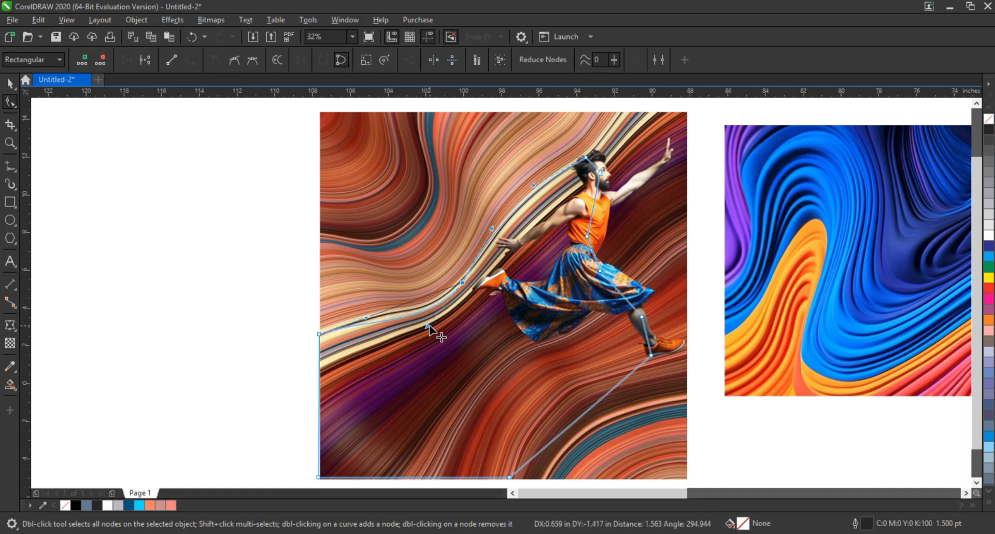
pyautogui.moveTo(319, 334); pyautogui.dragTo(326, 341)
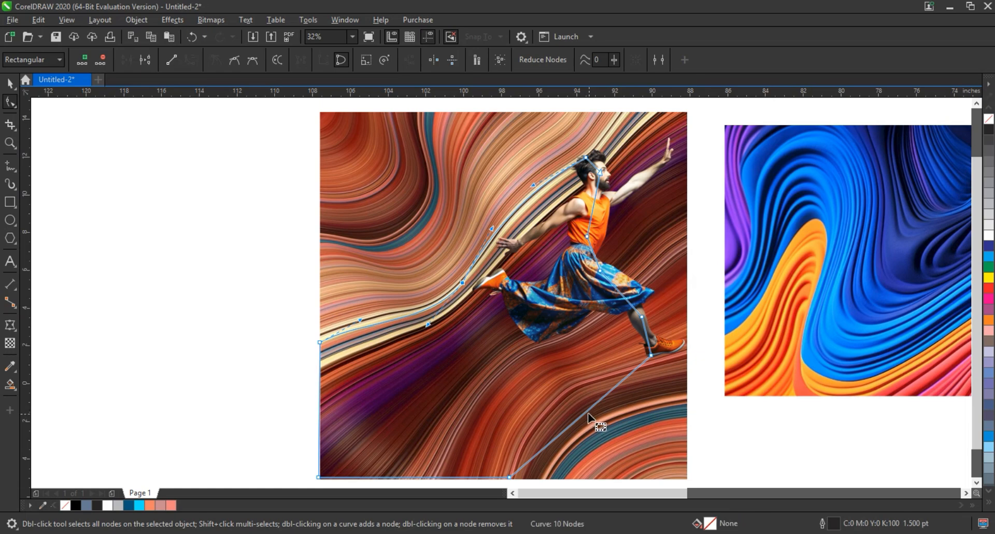
pyautogui.moveTo(579, 405); pyautogui.dragTo(555, 391)
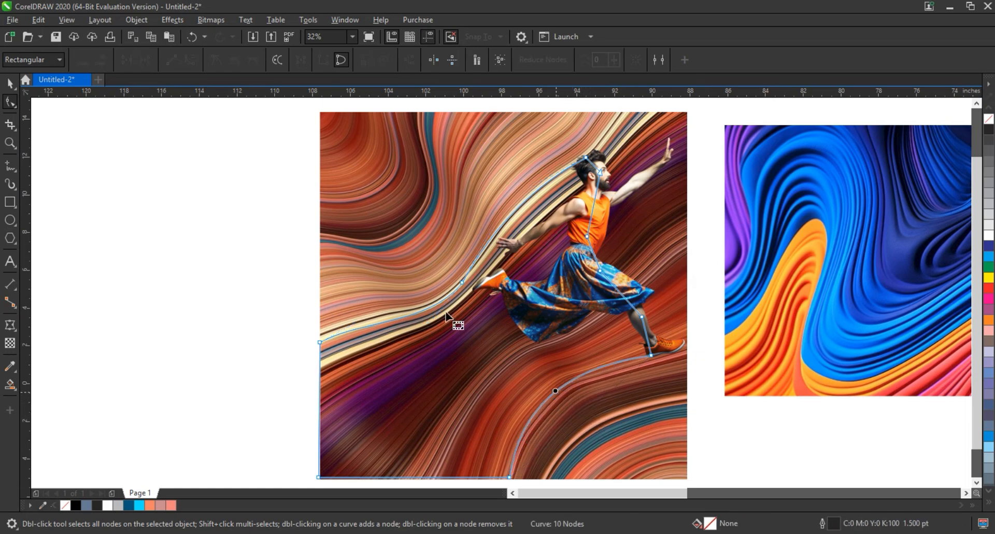
# Step: Fill the closed curve with 10% black and PowerClip the striped background image inside it
pyautogui.click(10, 83)
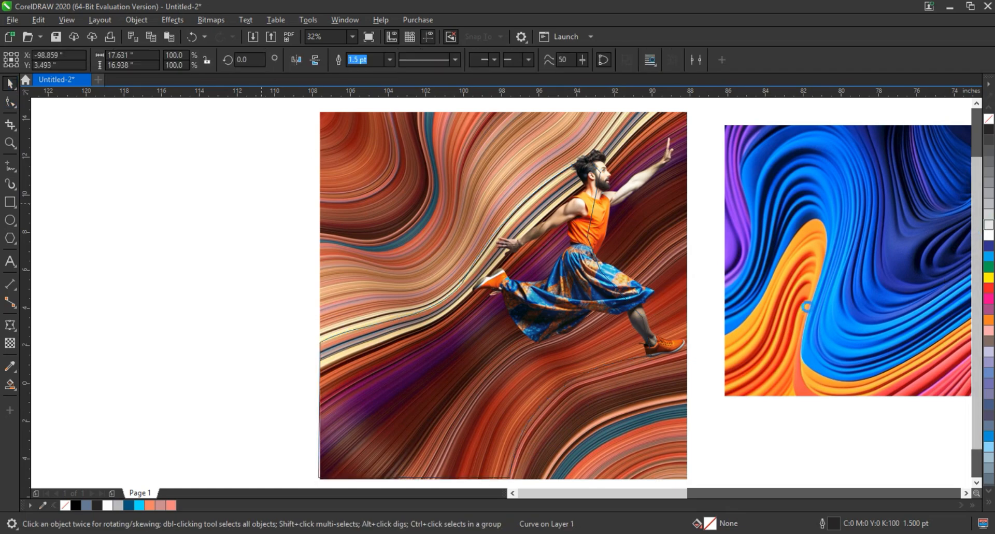
pyautogui.click(988, 226)
pyautogui.click(619, 450)
pyautogui.rightClick(625, 446)
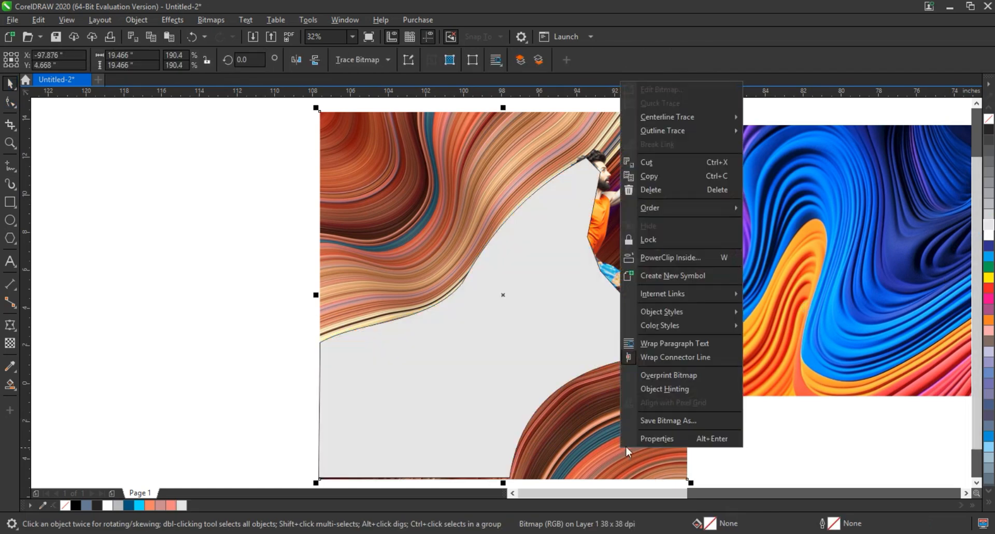
pyautogui.click(664, 259)
pyautogui.click(500, 334)
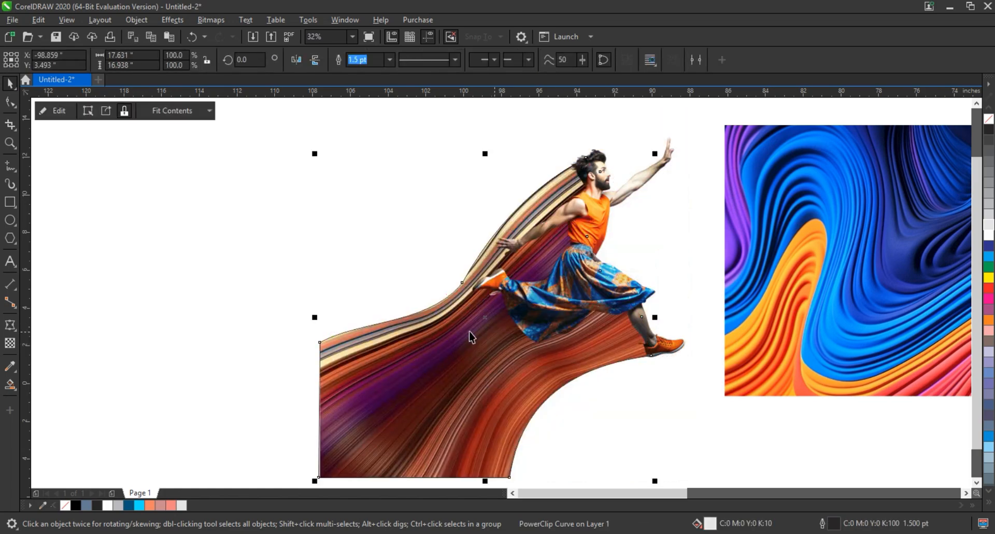
# Step: Remove the PowerClip curve's outline and refine its upper edge between the dancer's head and back foot
pyautogui.rightClick(989, 121)
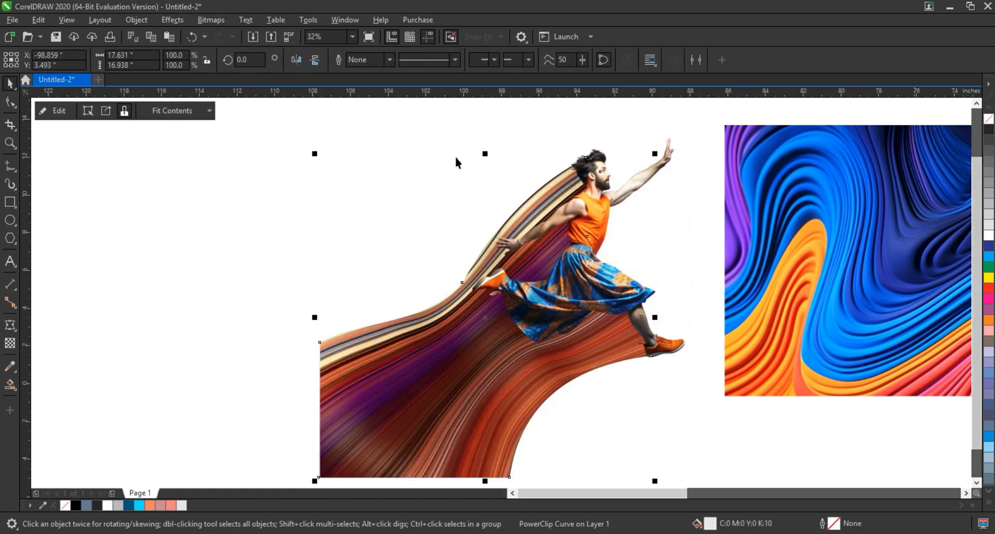
pyautogui.click(10, 102)
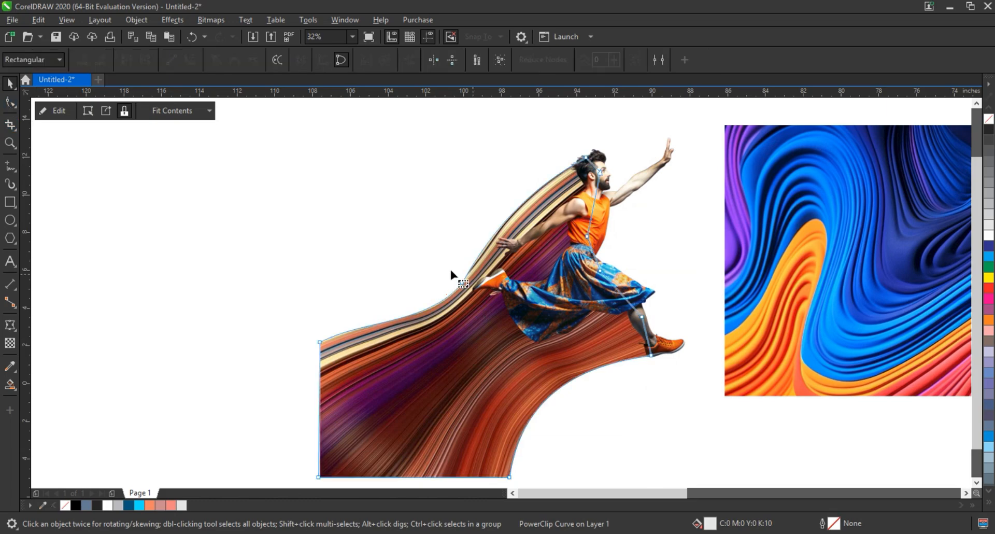
pyautogui.click(501, 225)
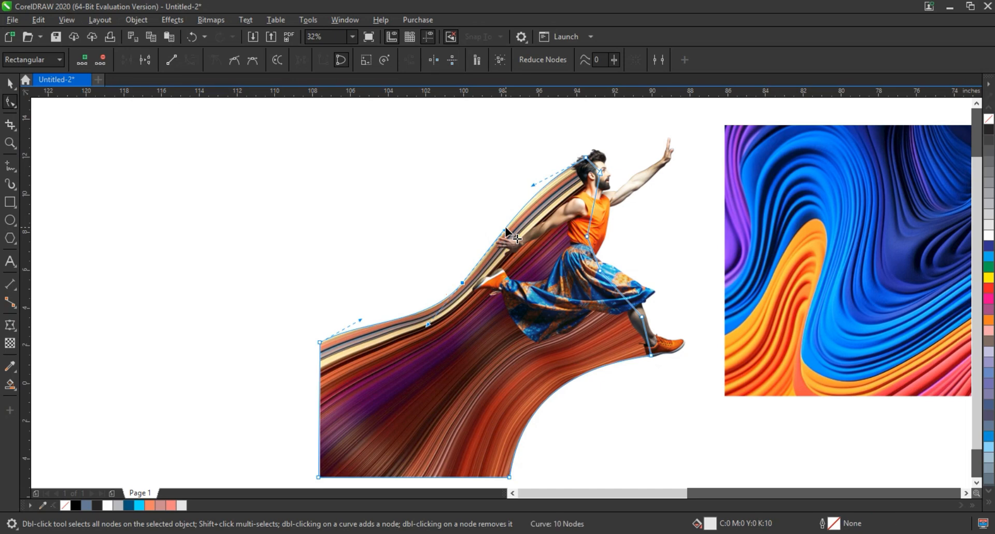
pyautogui.moveTo(532, 184); pyautogui.dragTo(536, 189)
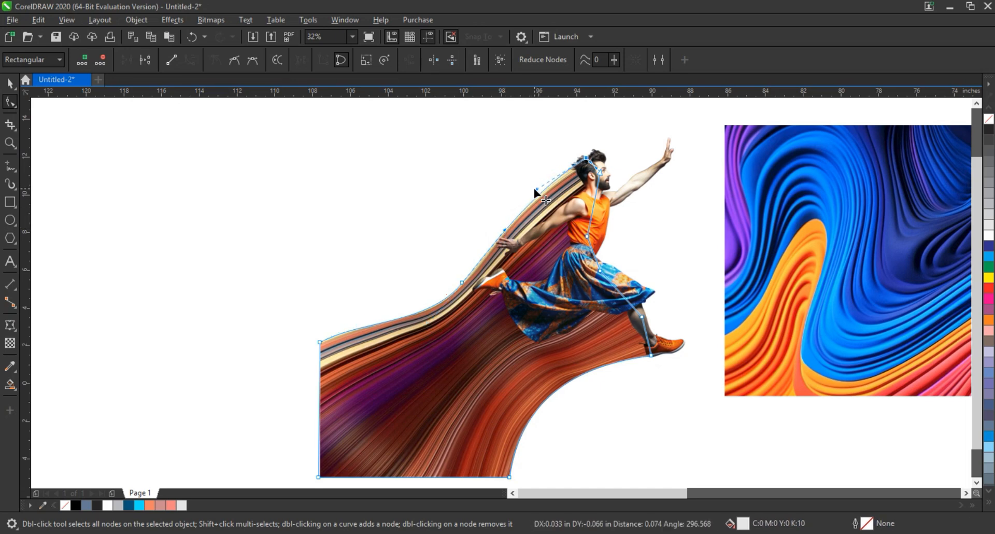
pyautogui.click(462, 282)
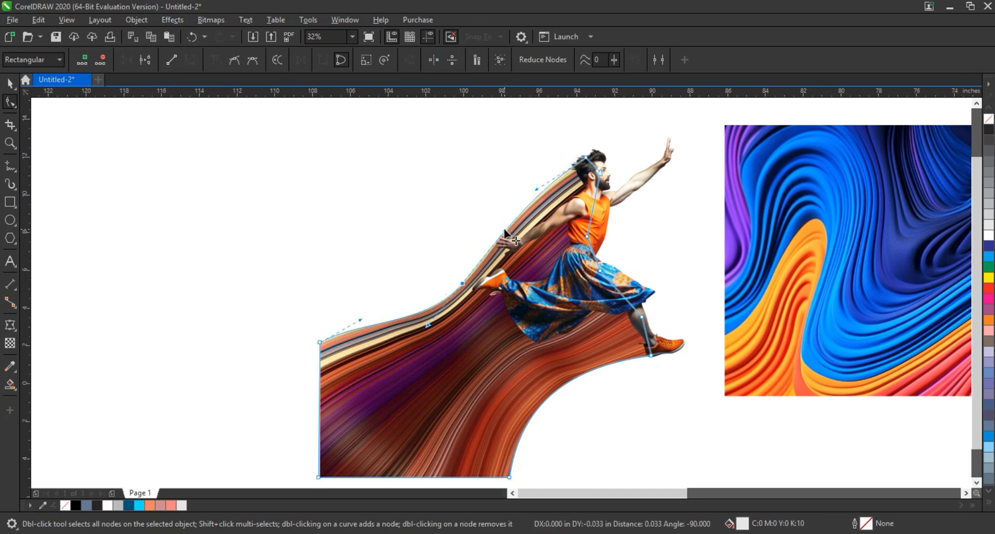
# Step: Add a drop shadow to the dancer, cast down and to the left, and raise its opacity to 88
pyautogui.click(10, 83)
pyautogui.click(563, 278)
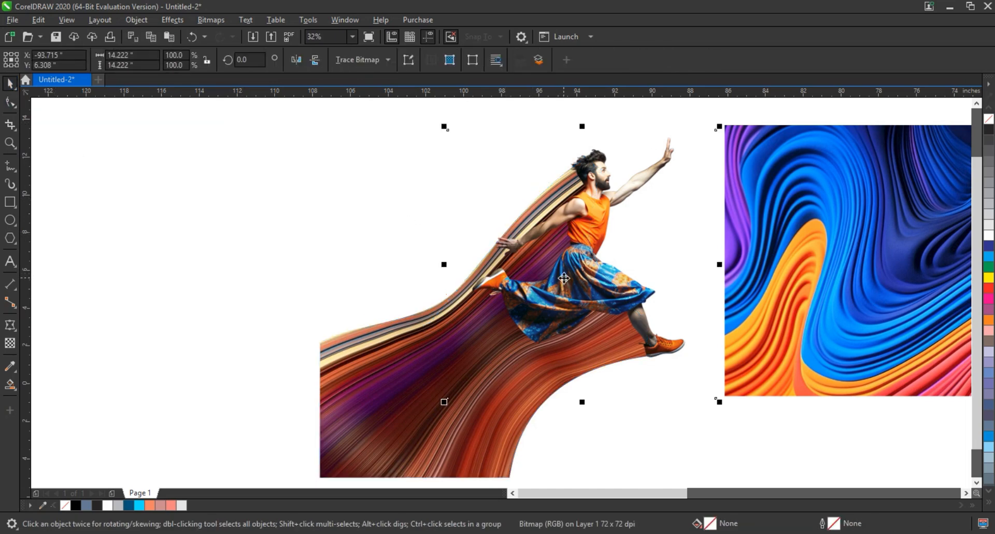
pyautogui.click(17, 332)
pyautogui.click(27, 326)
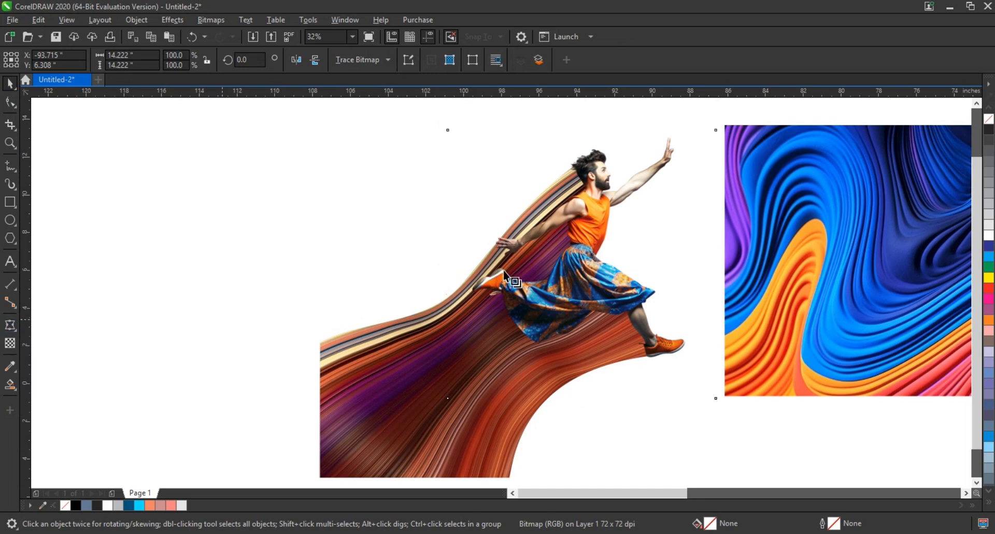
pyautogui.moveTo(582, 265); pyautogui.dragTo(430, 331)
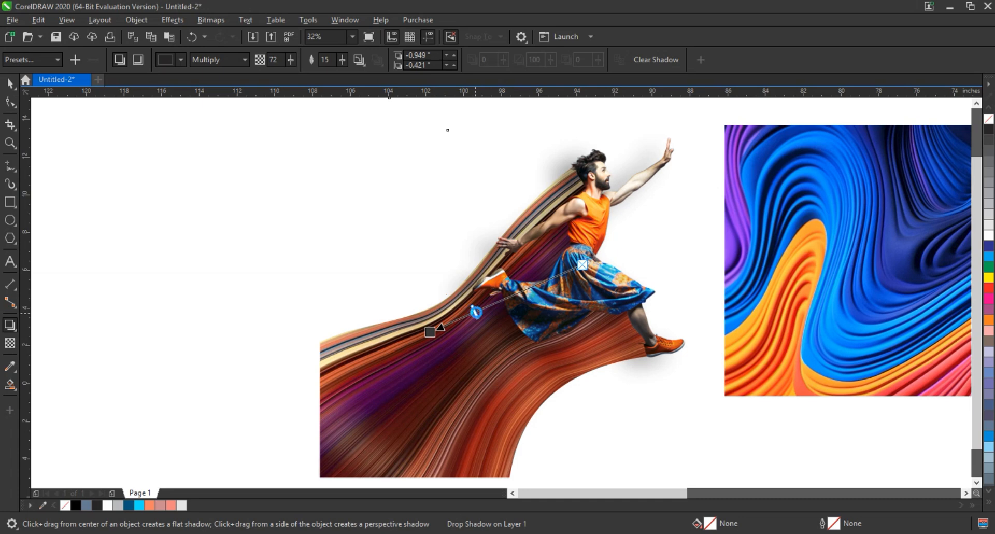
pyautogui.moveTo(473, 312); pyautogui.dragTo(456, 319)
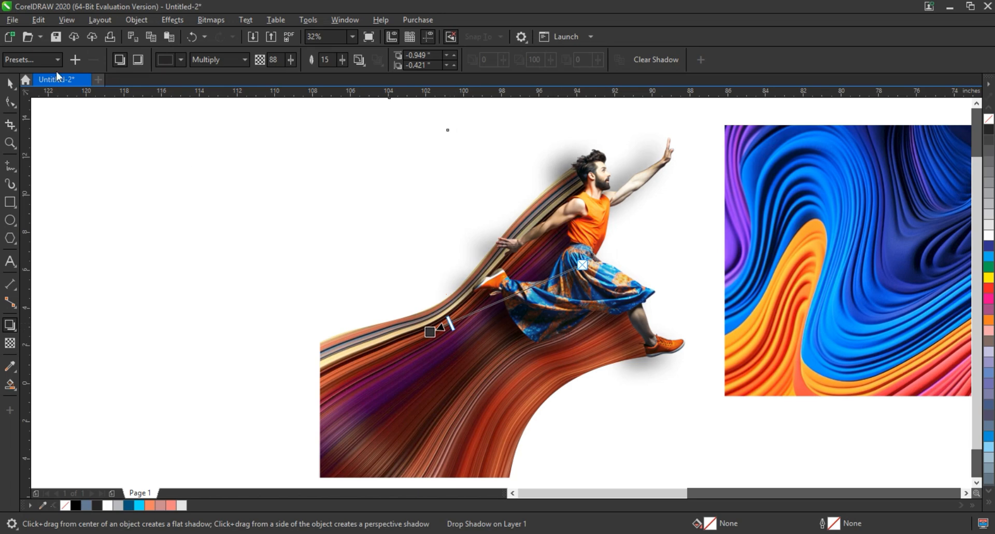
# Step: Break the drop shadow apart from the dancer and select the dancer image on its own
pyautogui.click(9, 83)
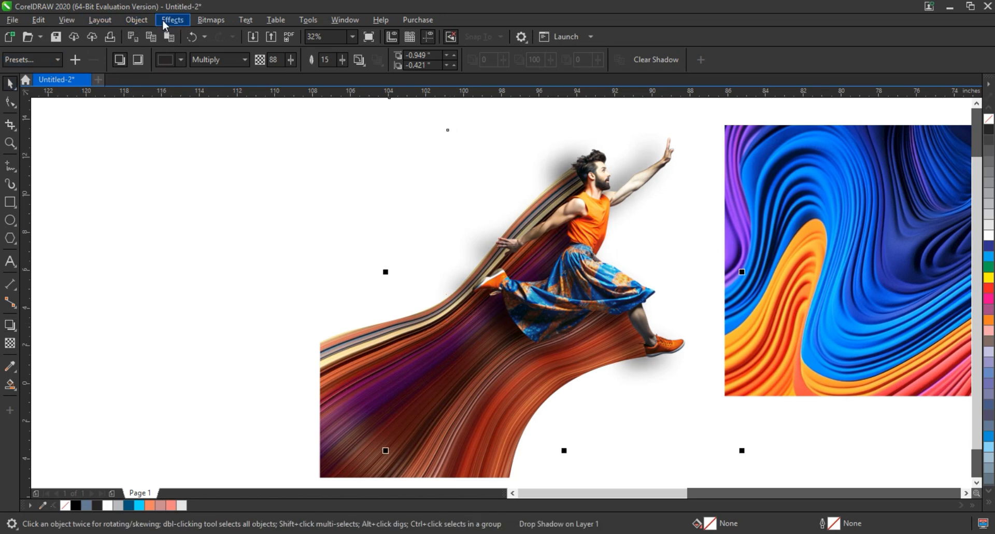
pyautogui.click(136, 20)
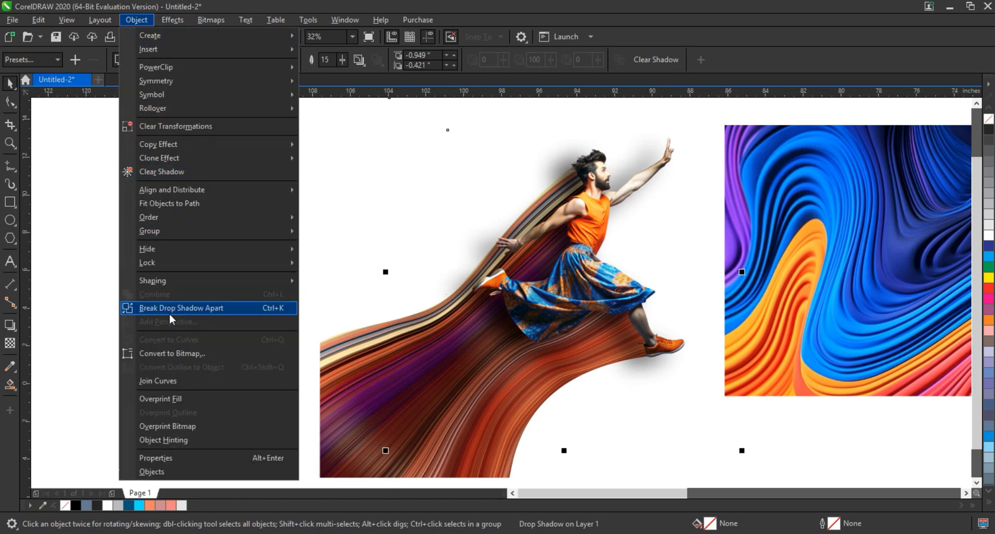
pyautogui.click(168, 309)
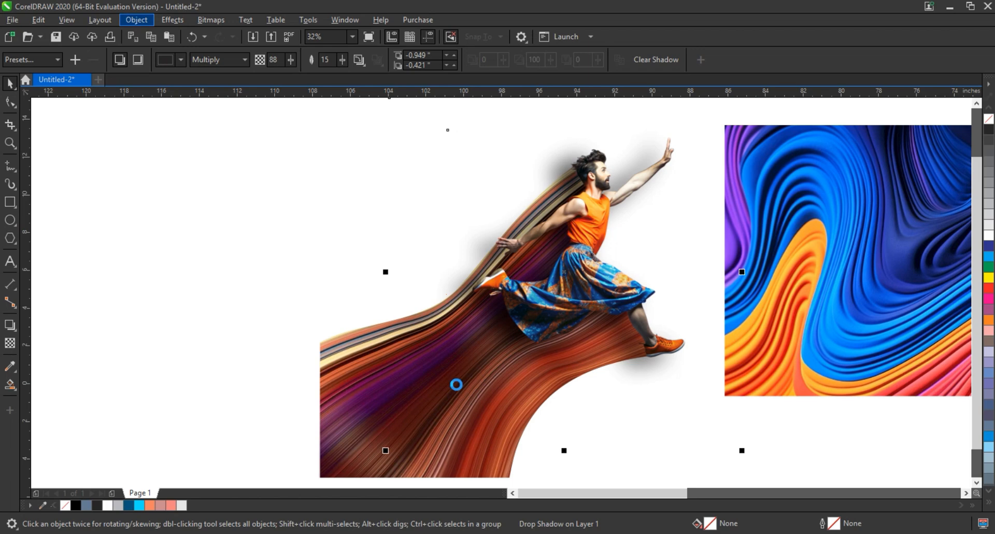
pyautogui.press('Escape')
pyautogui.click(626, 377)
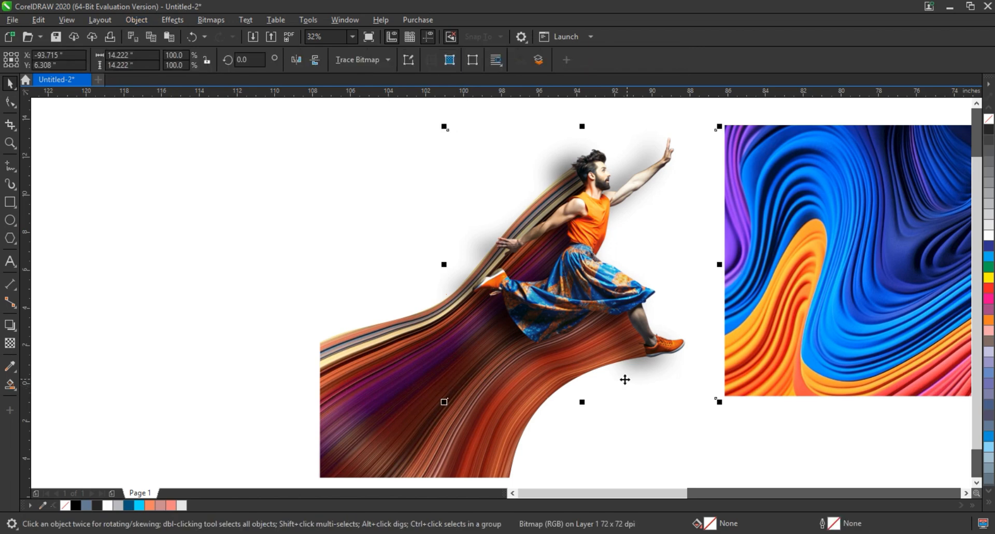
# Step: Draw a rectangle about 19.2 by 18.8 in around the first dancer and trail, filled with 50% black and placed behind them
pyautogui.press('Escape')
pyautogui.click(353, 398)
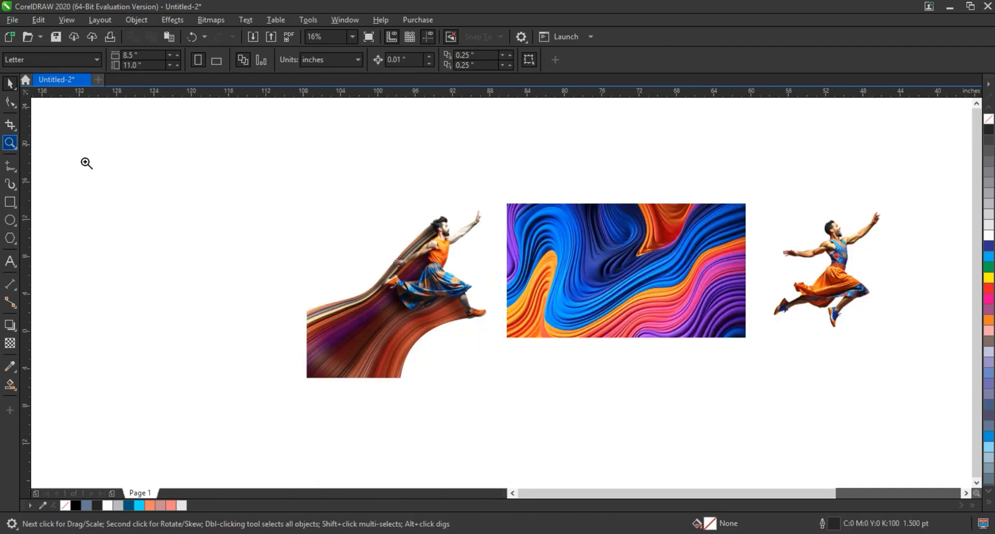
pyautogui.moveTo(273, 187); pyautogui.dragTo(692, 349)
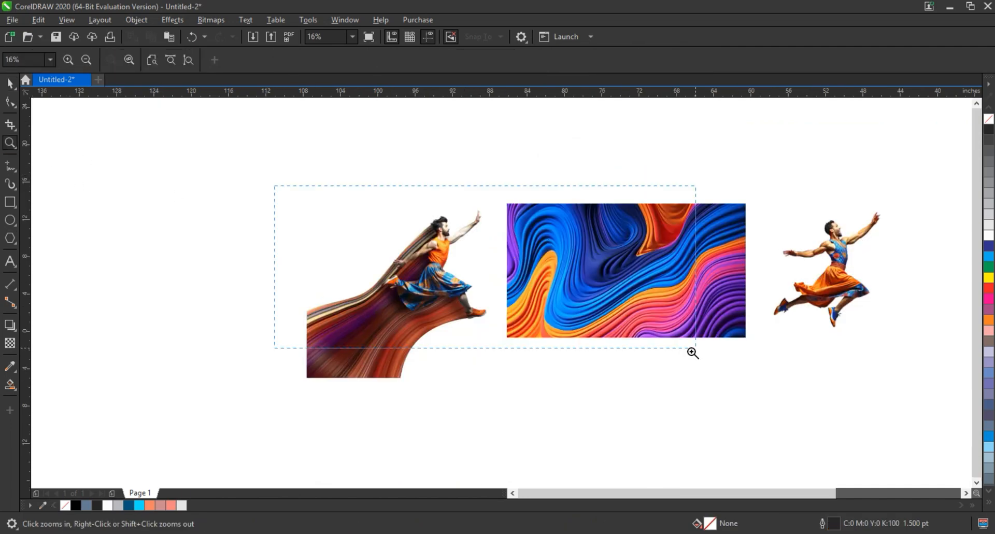
pyautogui.click(10, 202)
pyautogui.moveTo(527, 132); pyautogui.dragTo(134, 478)
pyautogui.press('space')
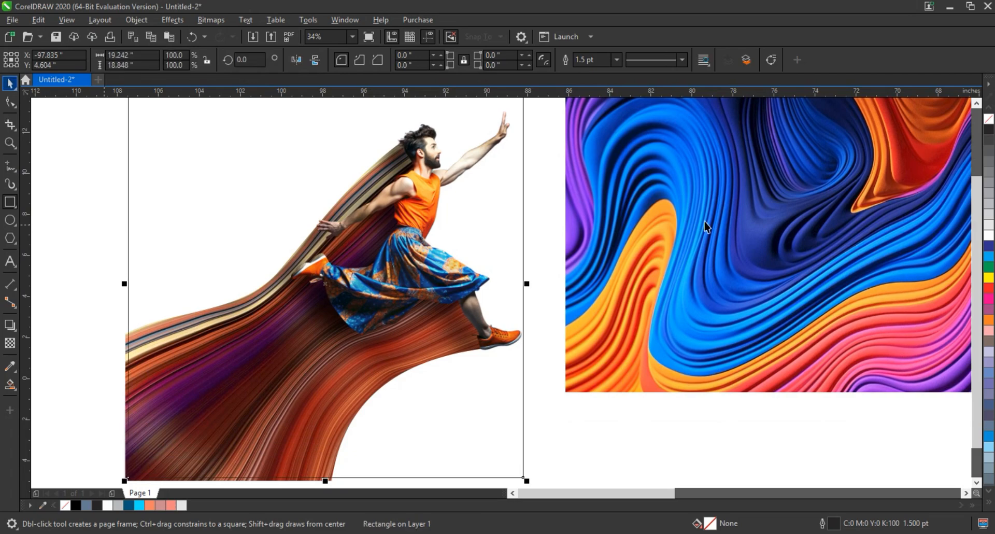
pyautogui.click(989, 182)
pyautogui.scroll(-2, 568, 337)
# Step: Move the wavy background image closer to the second dancer and enlarge the grey rectangle to about 20.8 by 19.2 in
pyautogui.moveTo(565, 336); pyautogui.dragTo(577, 335)
pyautogui.moveTo(692, 339); pyautogui.dragTo(762, 339)
pyautogui.click(471, 261)
pyautogui.click(394, 267)
pyautogui.moveTo(580, 241); pyautogui.dragTo(584, 238)
pyautogui.moveTo(635, 446); pyautogui.dragTo(344, 207)
pyautogui.hotkey('shift', 'F2')
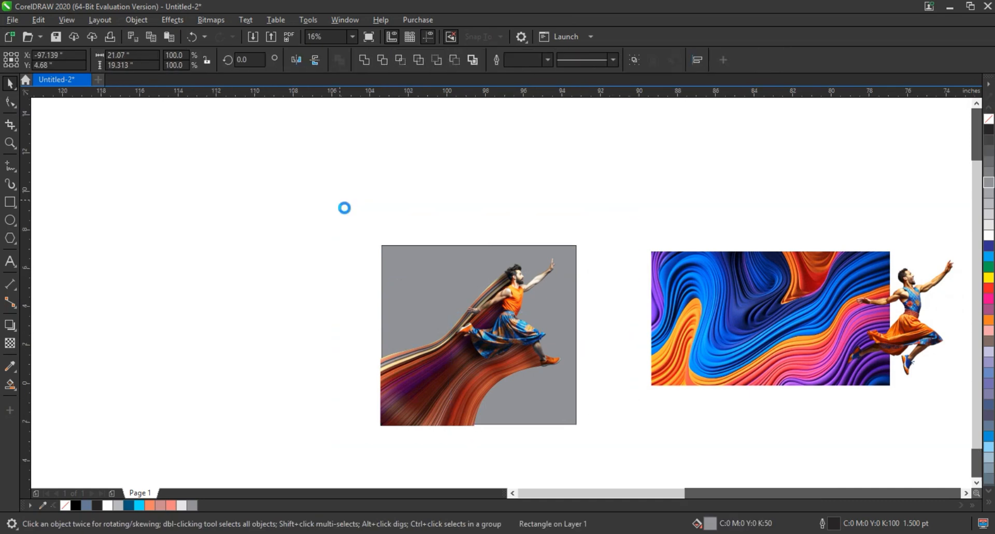
# Step: Change the fill of the rectangle behind the first dancer to black
pyautogui.click(35, 394)
pyautogui.click(685, 461)
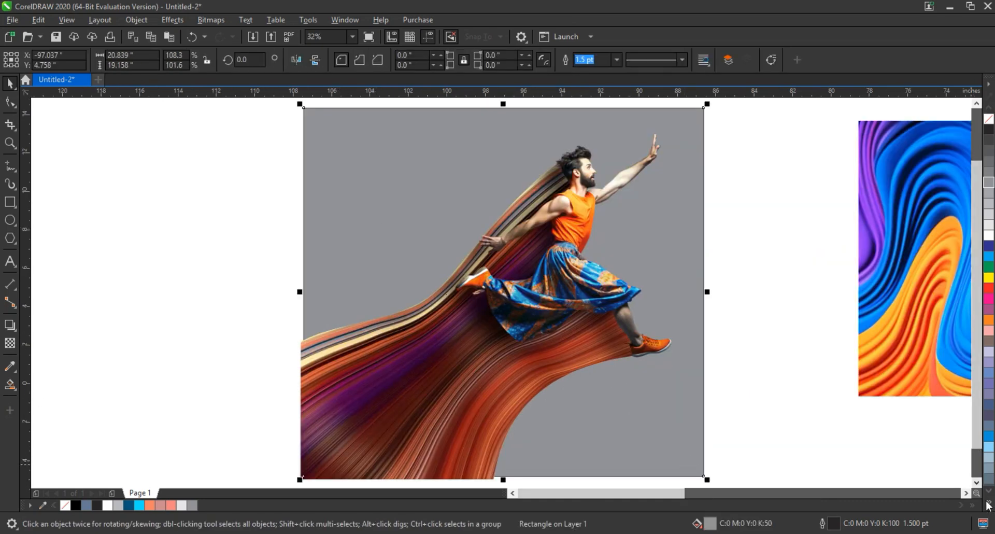
pyautogui.click(987, 501)
pyautogui.click(978, 363)
pyautogui.click(142, 247)
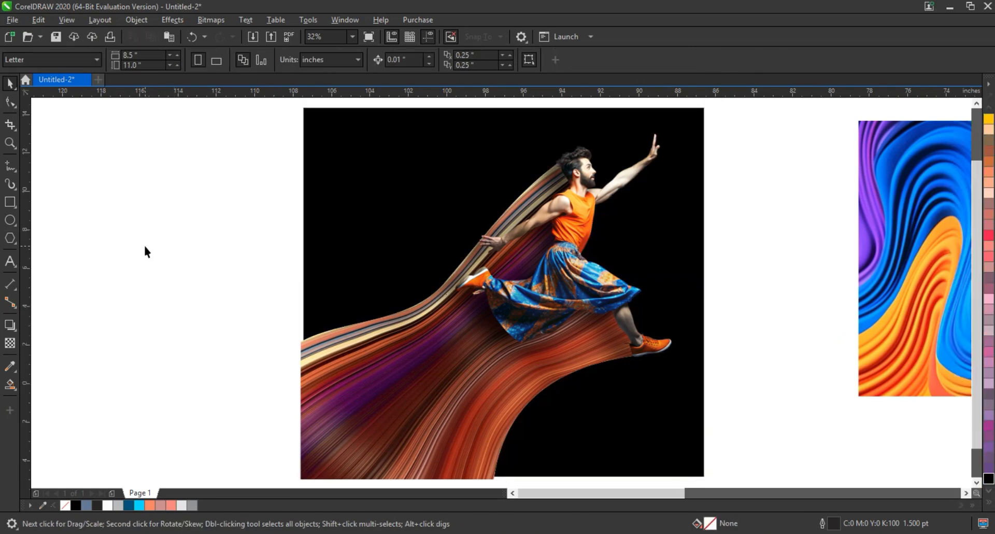
# Step: Position the second dancer over the right end of the blue and orange wavy image
pyautogui.scroll(-1, 138, 251)
pyautogui.moveTo(831, 337); pyautogui.dragTo(462, 162)
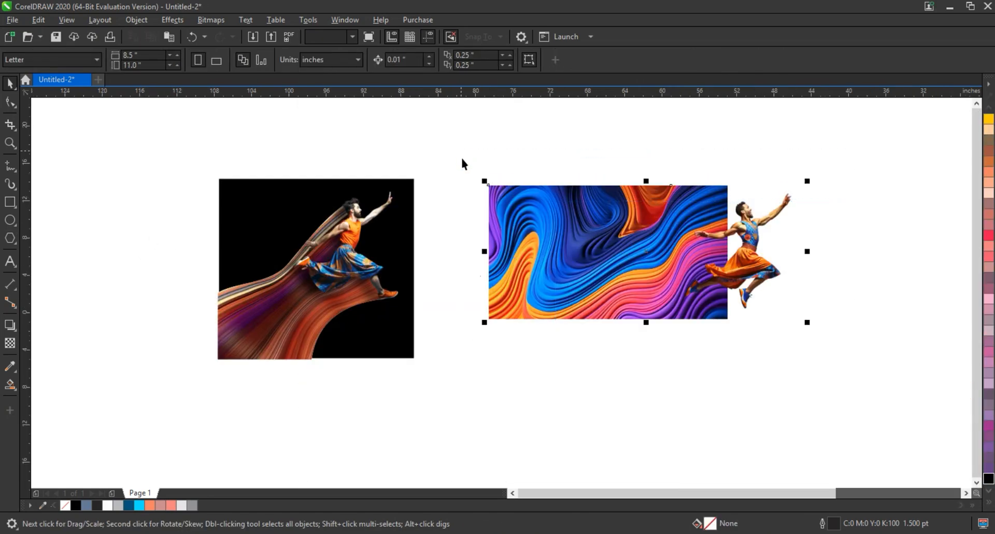
pyautogui.hotkey('shift', 'F2')
pyautogui.press('Escape')
pyautogui.moveTo(811, 248); pyautogui.dragTo(636, 245)
pyautogui.click(843, 225)
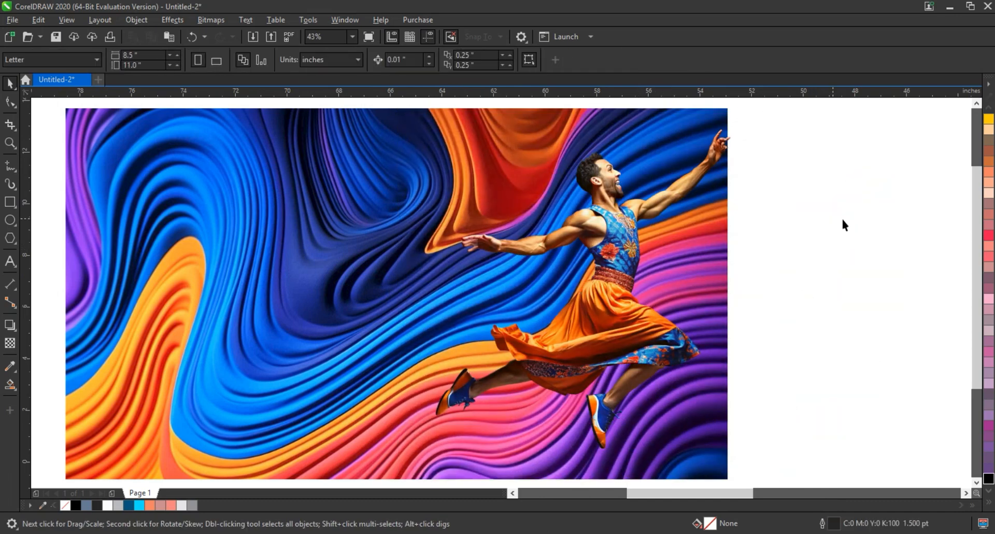
# Step: Trace connected straight segments from the wavy image's left edge over the blue crest to the second dancer's back arm
pyautogui.click(15, 165)
pyautogui.click(62, 333)
pyautogui.doubleClick(101, 215)
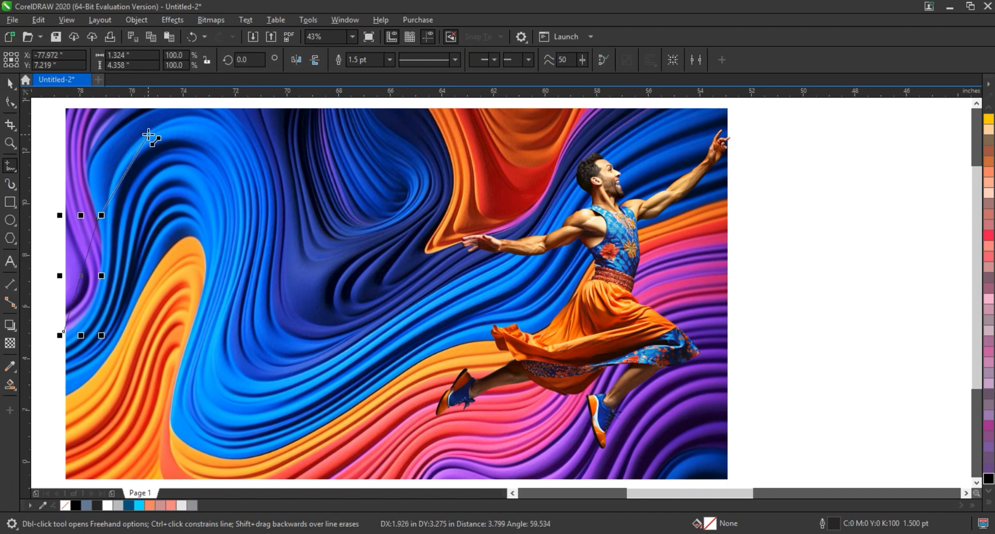
pyautogui.doubleClick(140, 115)
pyautogui.doubleClick(254, 139)
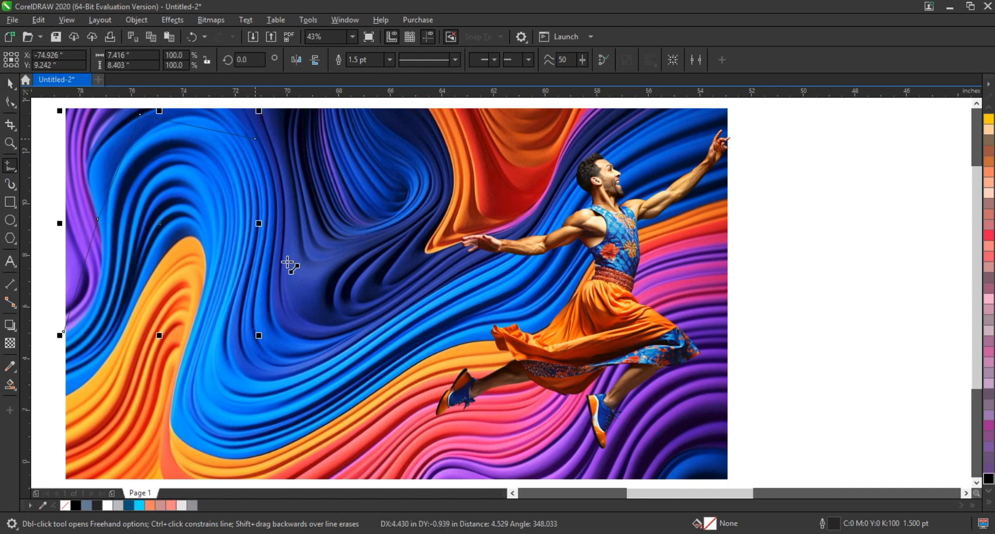
pyautogui.doubleClick(343, 337)
pyautogui.doubleClick(501, 248)
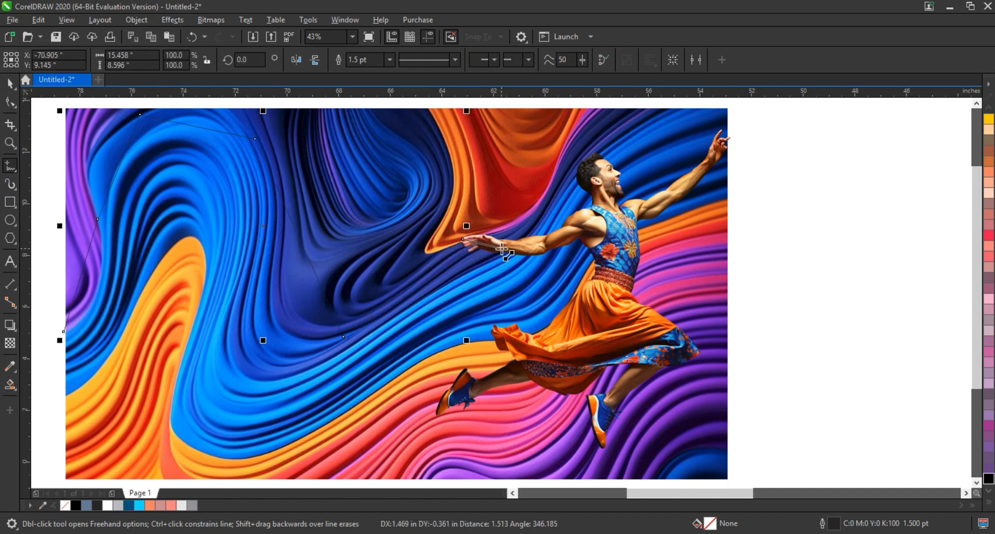
pyautogui.doubleClick(546, 240)
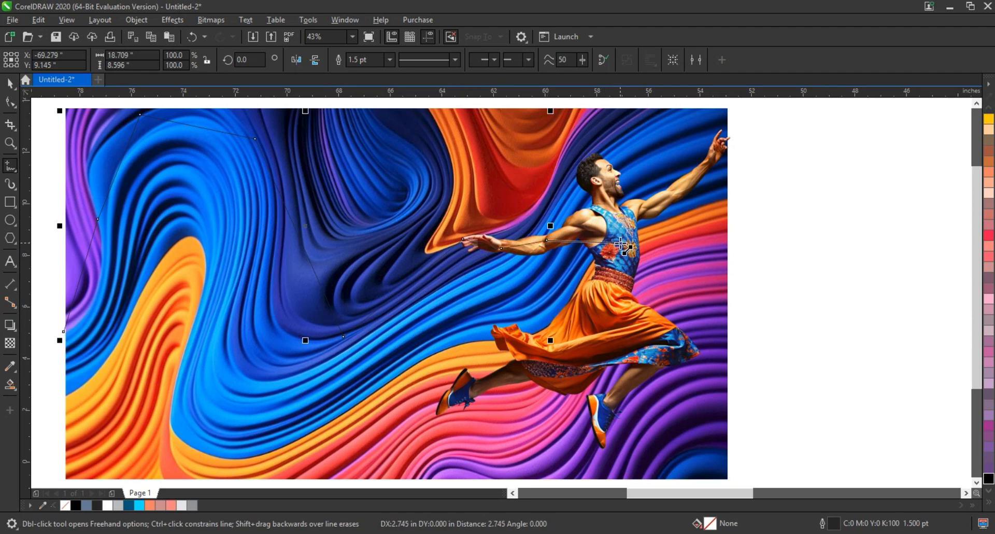
pyautogui.hotkey('ctrl', 'z')
pyautogui.doubleClick(530, 238)
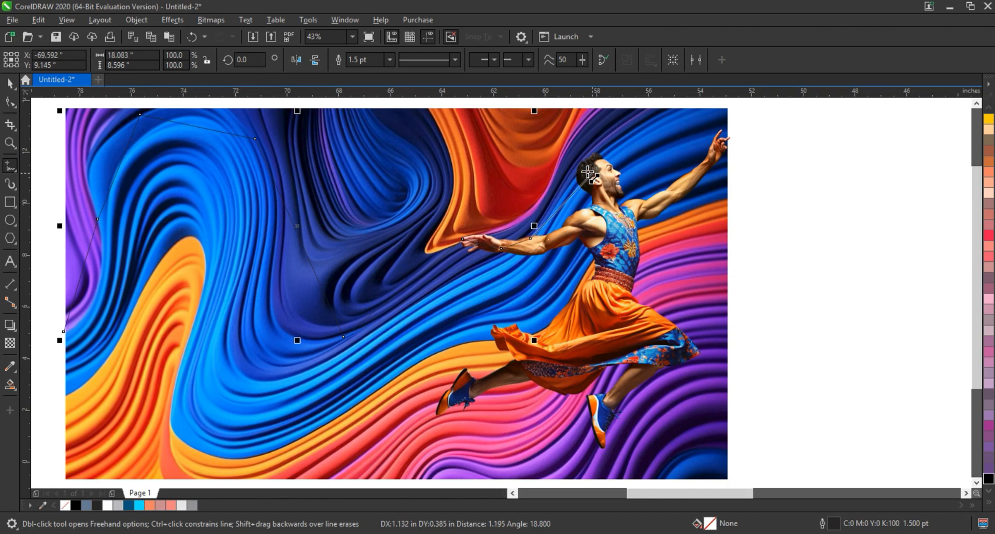
# Step: Continue the outline over the head, torso and front foot, along the image's lower edge, and back to its starting point
pyautogui.doubleClick(584, 165)
pyautogui.doubleClick(607, 212)
pyautogui.doubleClick(618, 306)
pyautogui.doubleClick(665, 337)
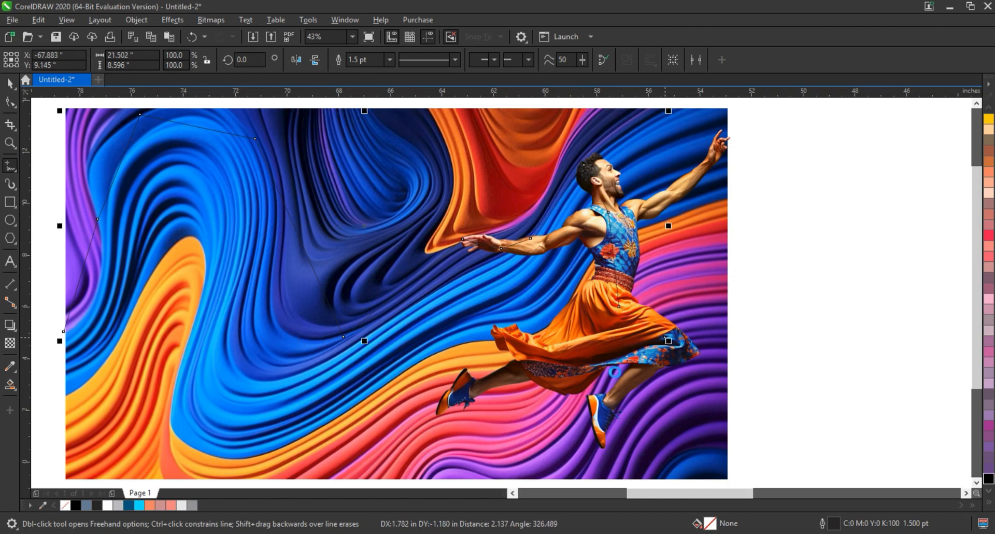
pyautogui.doubleClick(601, 445)
pyautogui.doubleClick(579, 478)
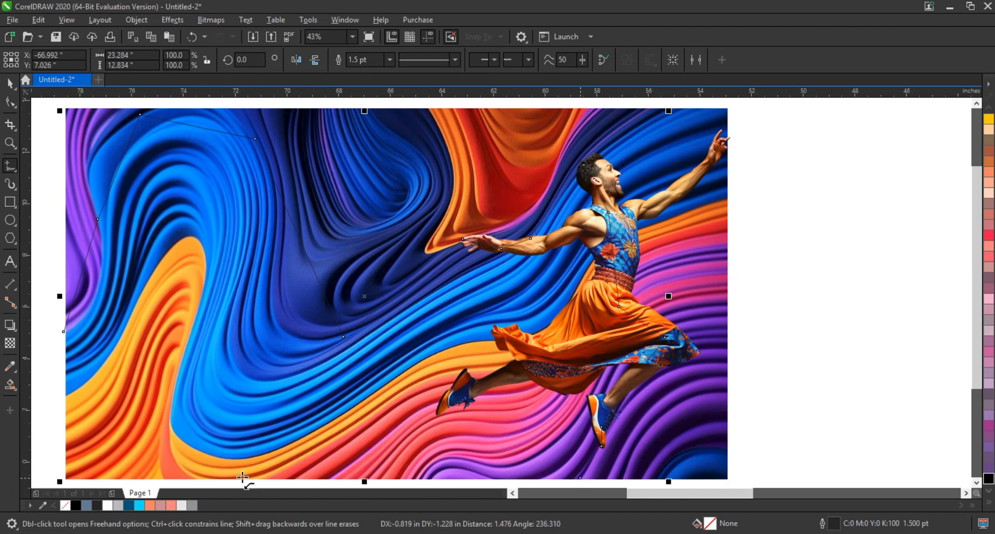
pyautogui.doubleClick(191, 470)
pyautogui.doubleClick(192, 279)
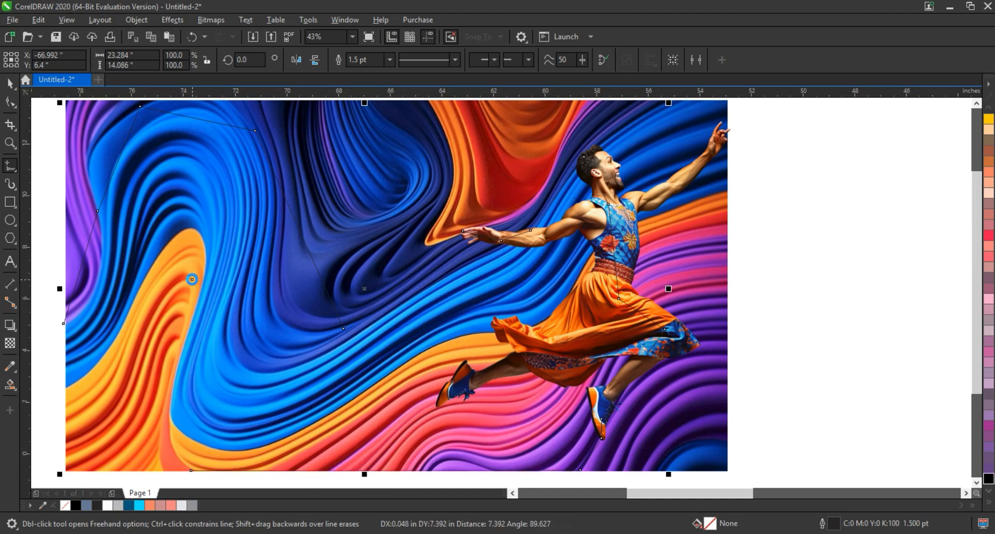
pyautogui.doubleClick(64, 441)
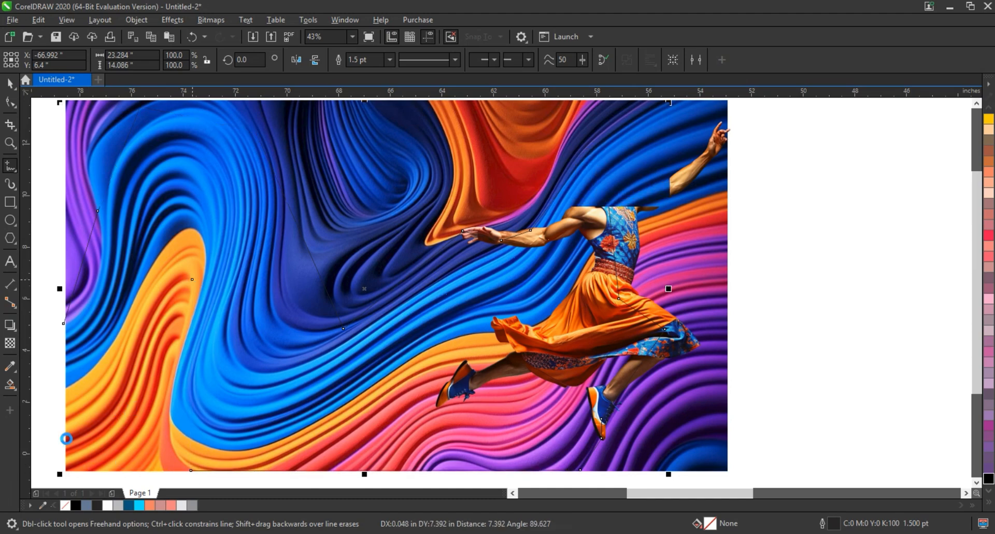
pyautogui.click(65, 318)
# Step: Adjust the outline's closing node at the image's left edge and test the closed shape with a mauve fill, undoing the fill
pyautogui.press('F10')
pyautogui.moveTo(60, 320); pyautogui.dragTo(63, 318)
pyautogui.click(989, 304)
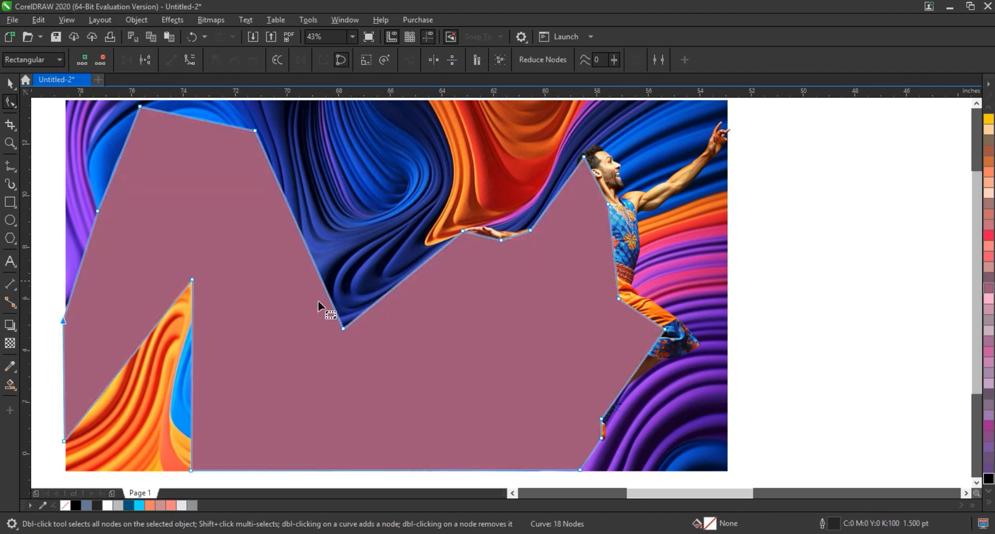
pyautogui.hotkey('ctrl', 'z')
pyautogui.scroll(-3, 479, 310)
pyautogui.scroll(-1, 480, 310)
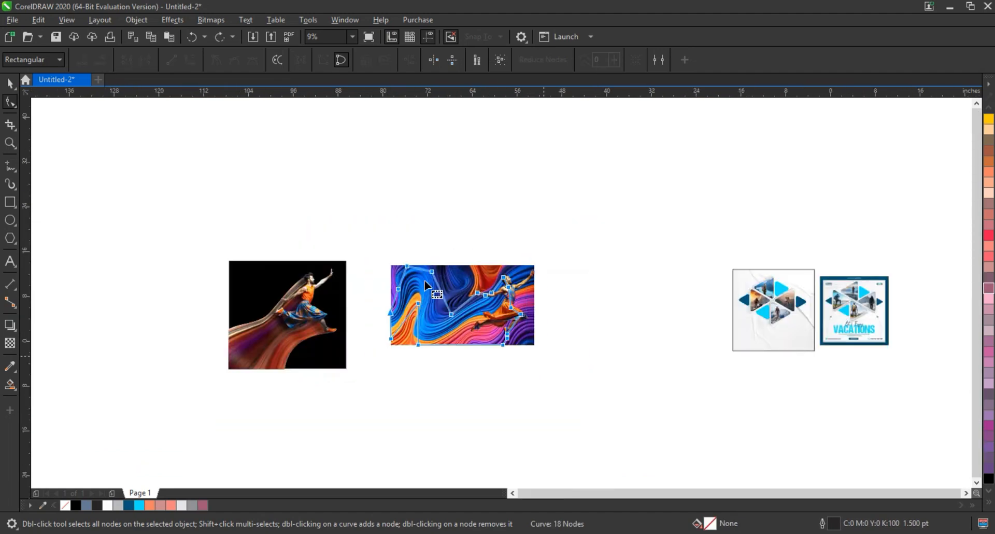
# Step: Convert the outline's segments to curves and bend its left edge and lower notch to follow the orange wave
pyautogui.hotkey('shift', 'F2')
pyautogui.click(190, 59)
pyautogui.moveTo(219, 250); pyautogui.dragTo(220, 319)
pyautogui.click(326, 284)
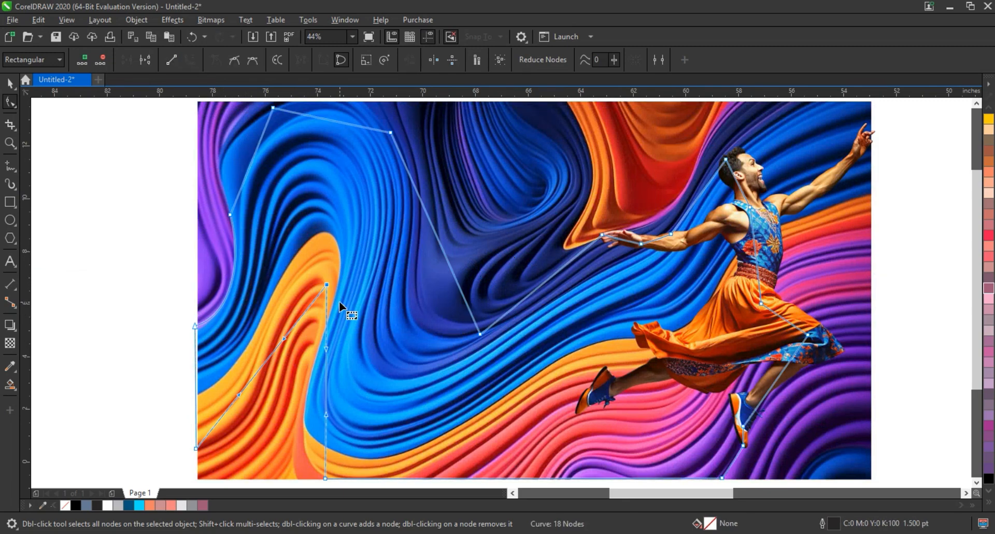
pyautogui.moveTo(283, 336); pyautogui.dragTo(294, 257)
pyautogui.moveTo(239, 393); pyautogui.dragTo(279, 432)
pyautogui.moveTo(294, 258); pyautogui.dragTo(277, 265)
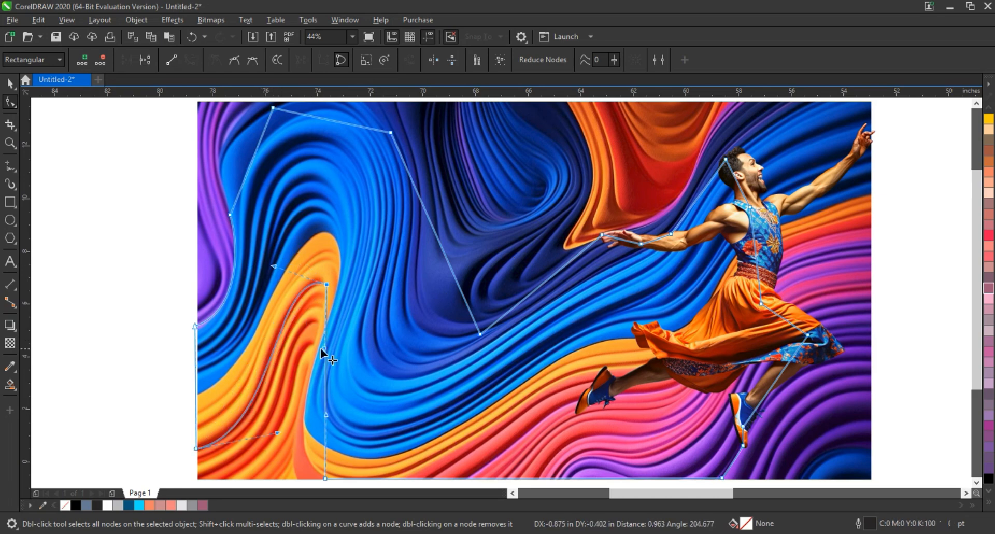
pyautogui.moveTo(327, 348); pyautogui.dragTo(268, 429)
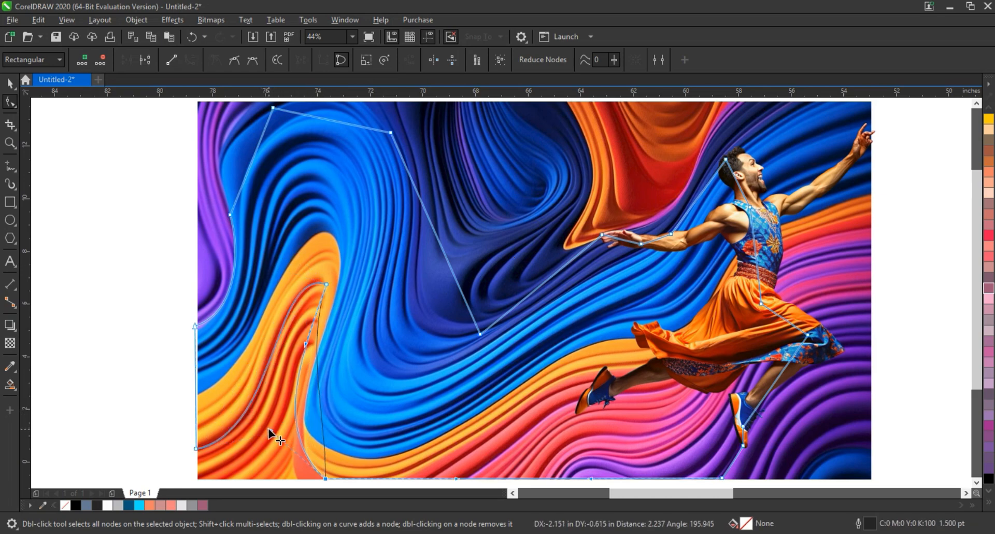
# Step: Bend the outline's upper edge along the blue crest, its descending side and the rise to the dancer's hand and head
pyautogui.scroll(-2, 339, 291)
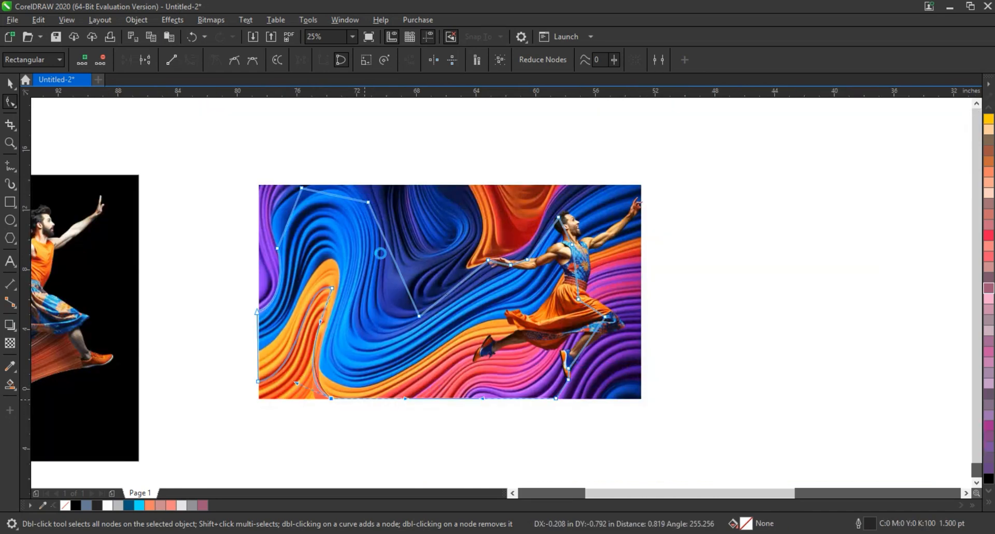
pyautogui.moveTo(334, 190); pyautogui.dragTo(401, 228)
pyautogui.moveTo(365, 321); pyautogui.dragTo(344, 328)
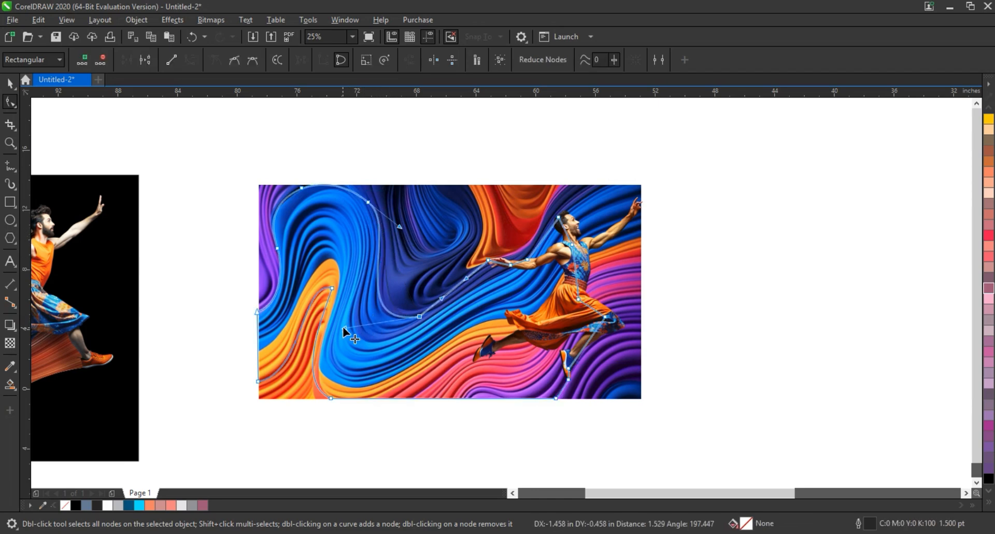
pyautogui.moveTo(402, 228); pyautogui.dragTo(402, 237)
pyautogui.moveTo(465, 279); pyautogui.dragTo(471, 281)
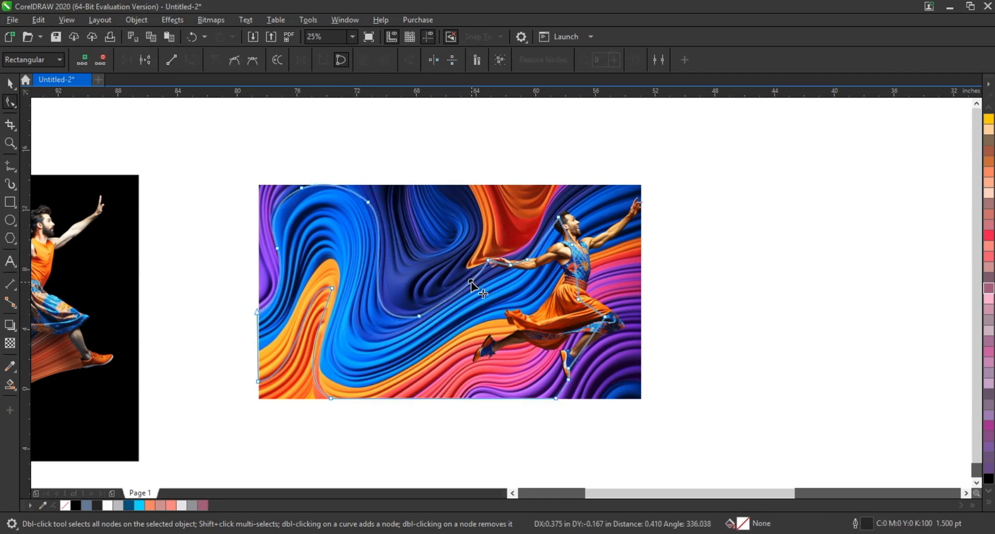
pyautogui.click(544, 233)
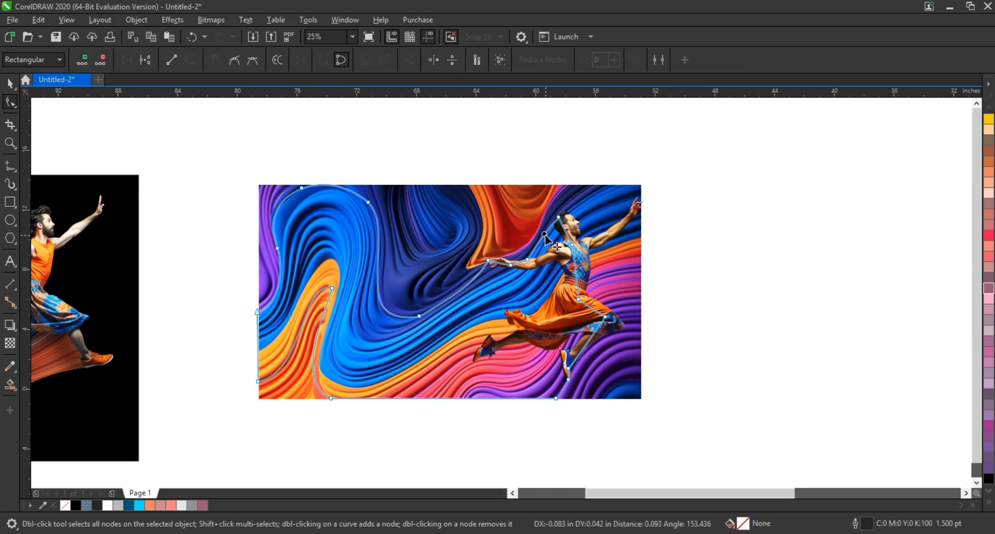
# Step: PowerClip the wavy image inside the traced curve and remove the curve's outline
pyautogui.click(10, 84)
pyautogui.click(390, 194)
pyautogui.hotkey('ctrl', '1')
pyautogui.click(345, 194)
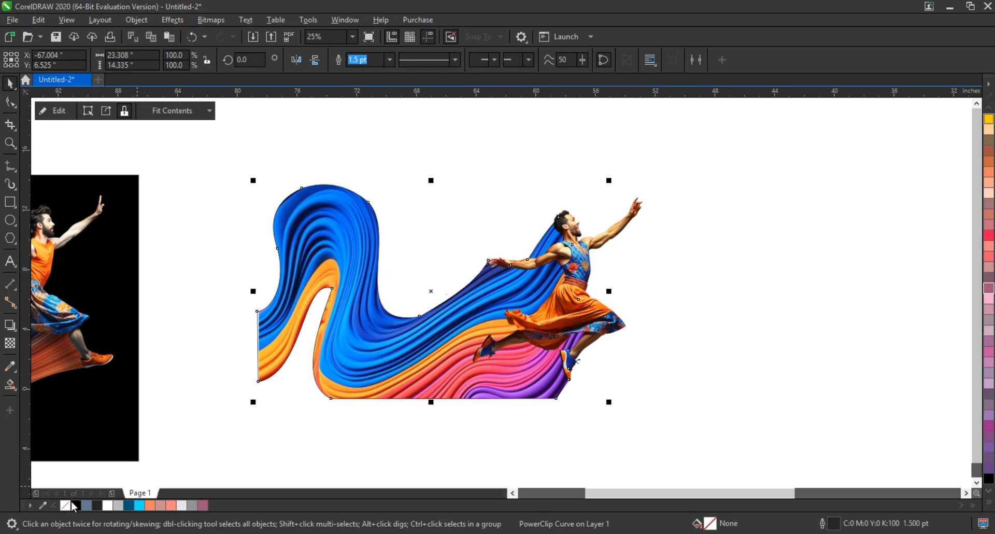
# Step: Smooth the clipped shape's blue crest by removing its extra top node, and nudge the node at the dancer's head
pyautogui.press('z')
pyautogui.moveTo(649, 413); pyautogui.dragTo(693, 423)
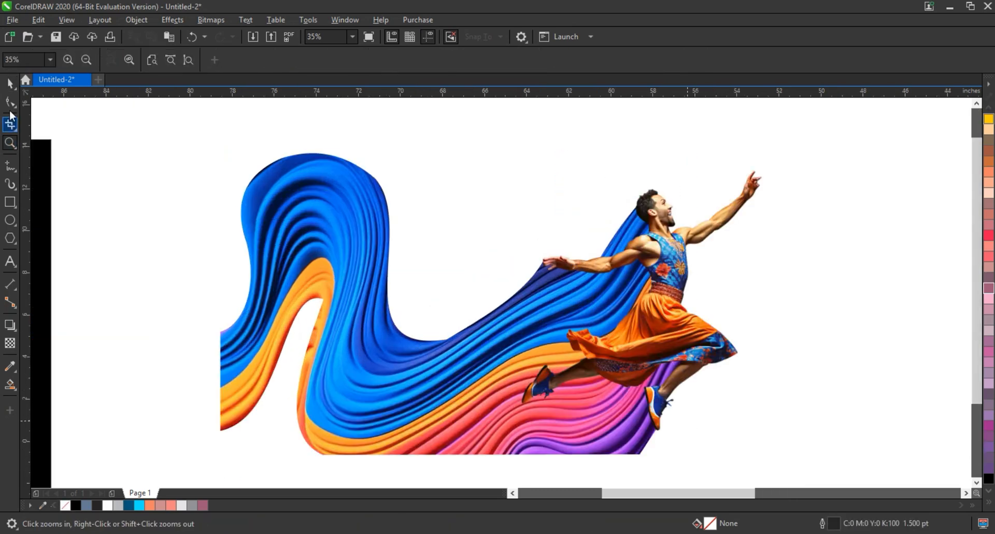
pyautogui.click(9, 102)
pyautogui.moveTo(248, 190); pyautogui.dragTo(250, 190)
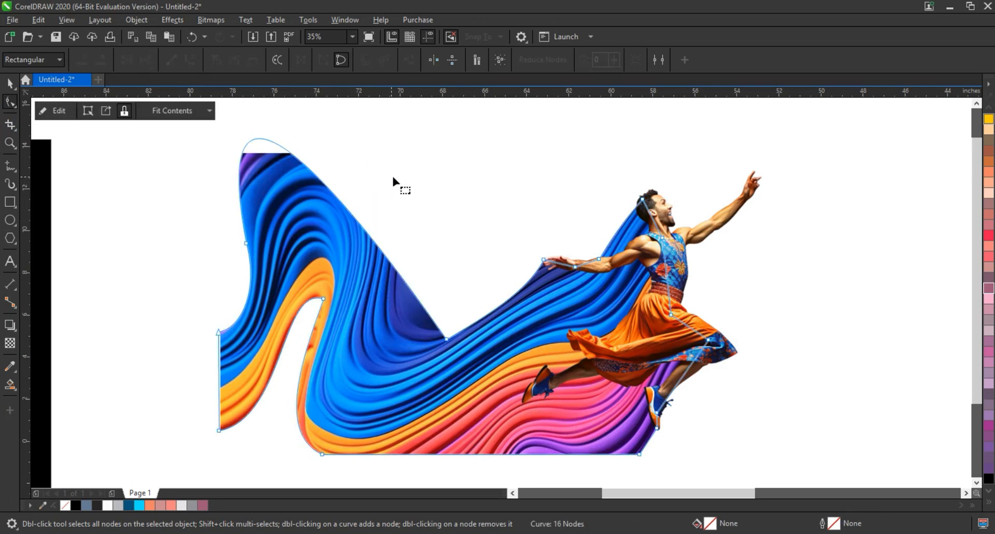
pyautogui.hotkey('ctrl', 'z')
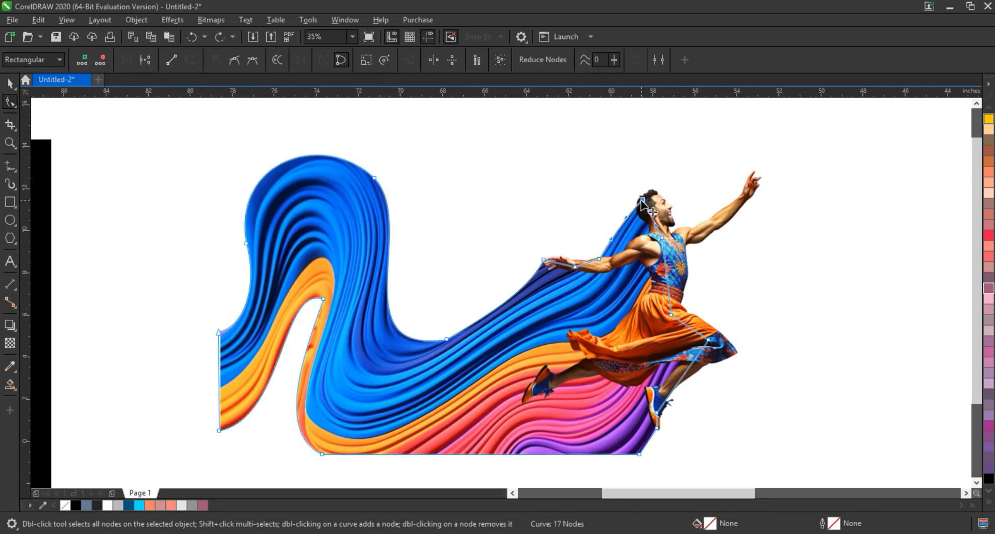
pyautogui.moveTo(642, 199); pyautogui.dragTo(639, 199)
pyautogui.moveTo(649, 440); pyautogui.dragTo(658, 428)
pyautogui.hotkey('ctrl', 'z')
pyautogui.hotkey('ctrl', 'z')
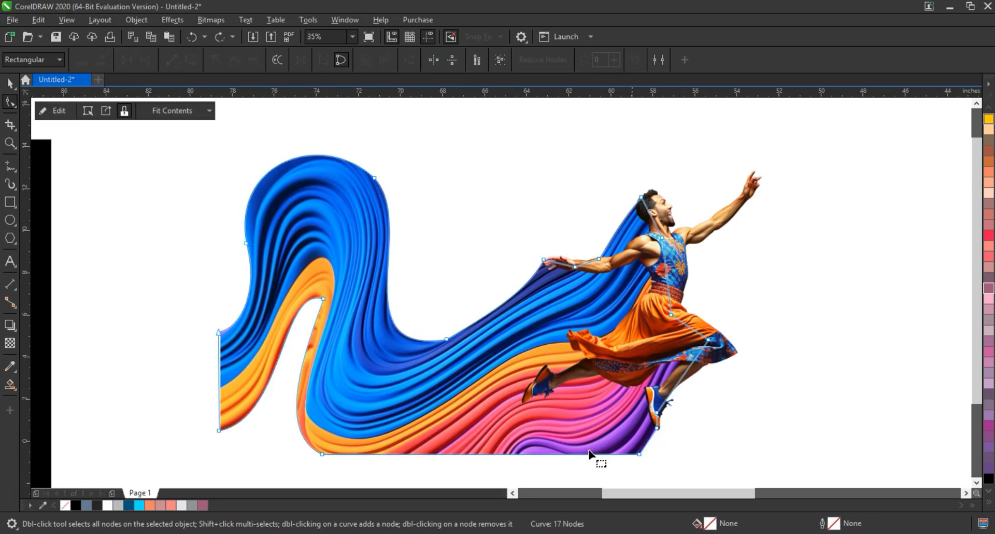
# Step: Reshape the notch below the blue loop to exclude the stray orange strip, and reselect the clipped shape
pyautogui.moveTo(324, 299); pyautogui.dragTo(332, 300)
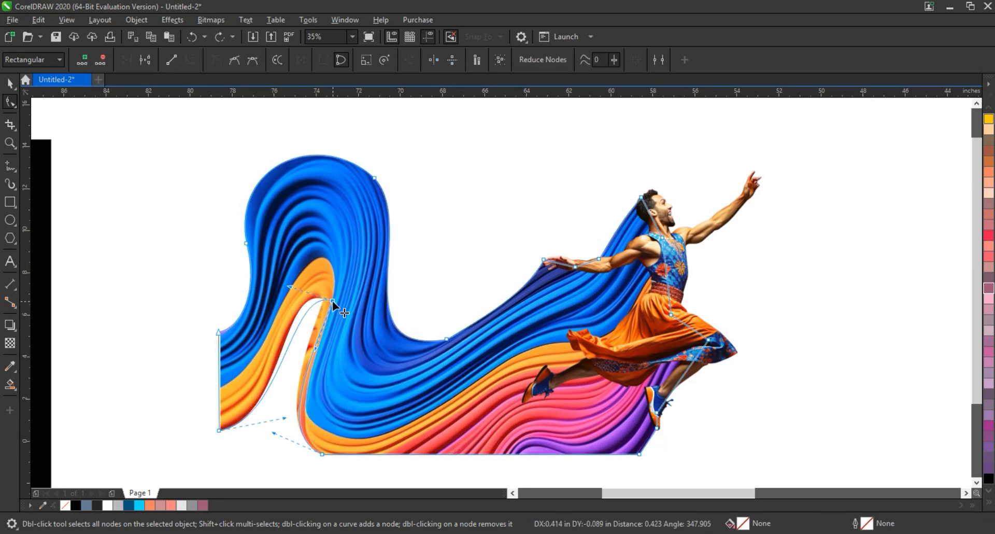
pyautogui.moveTo(273, 429); pyautogui.dragTo(289, 422)
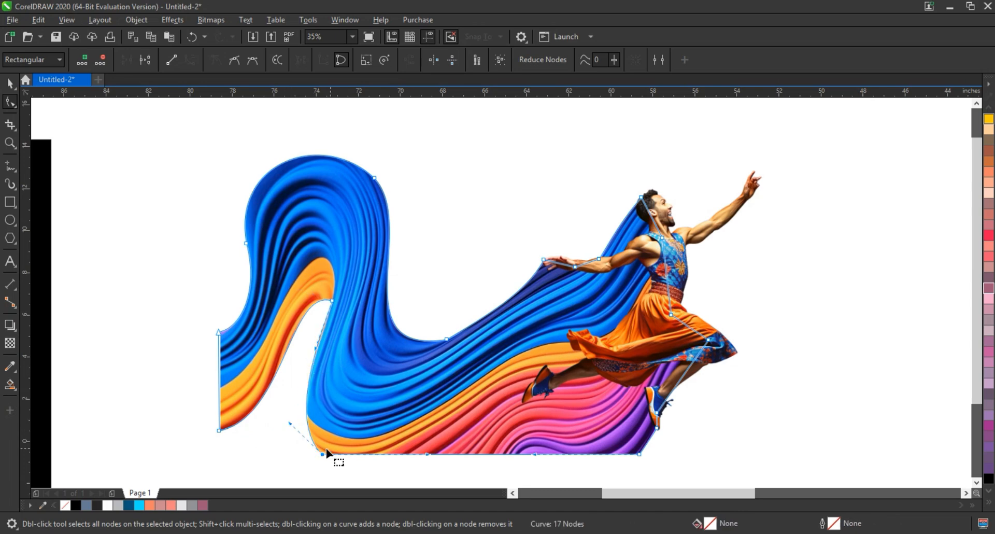
pyautogui.press('space')
pyautogui.press('Escape')
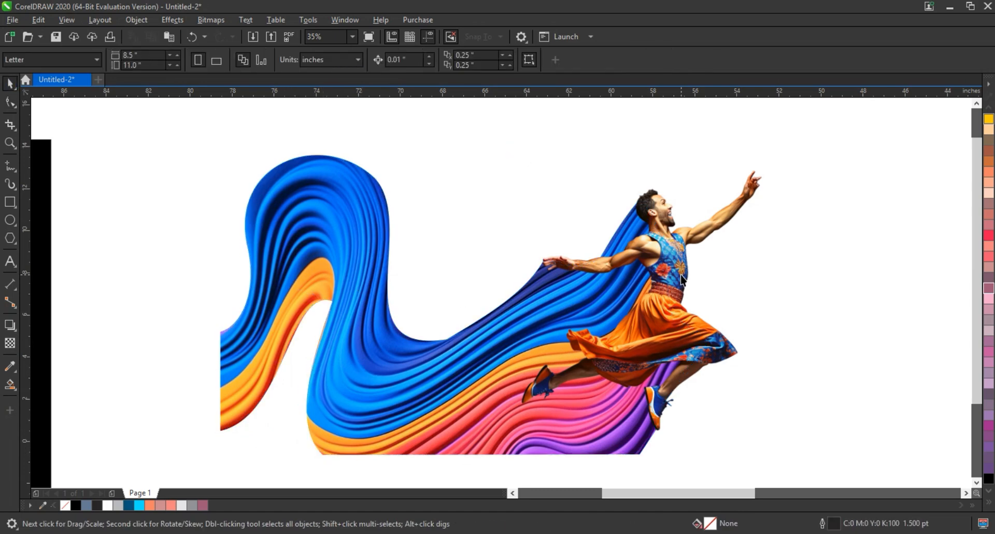
pyautogui.click(527, 283)
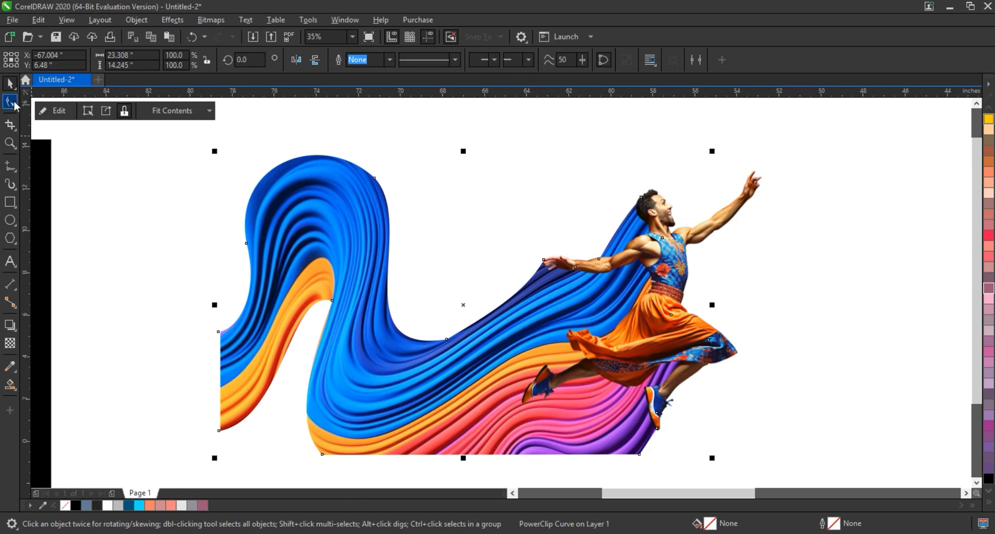
# Step: Simplify the clipped trail's upper edge beneath the dancer's outstretched hand by removing the extra node there
pyautogui.click(11, 102)
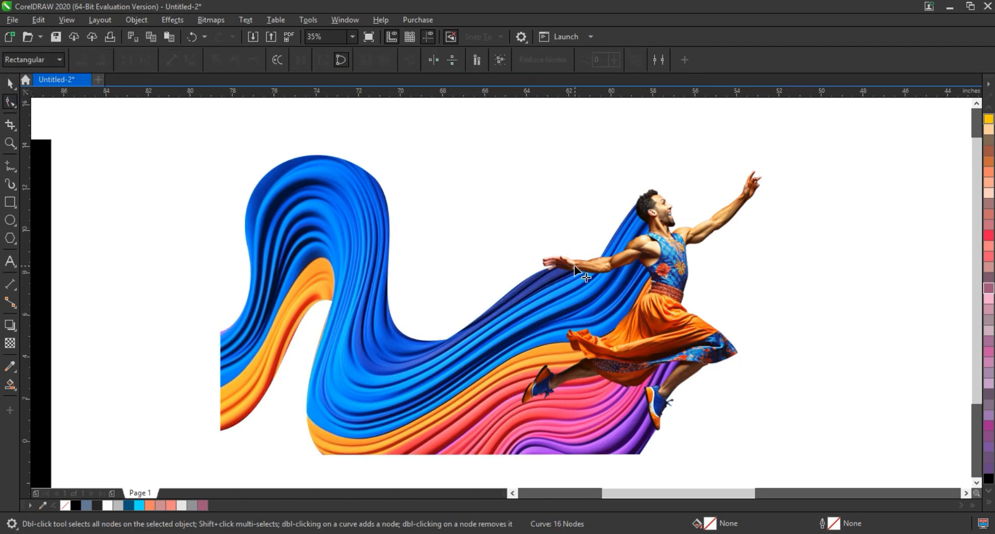
pyautogui.doubleClick(574, 265)
pyautogui.moveTo(535, 288); pyautogui.dragTo(541, 292)
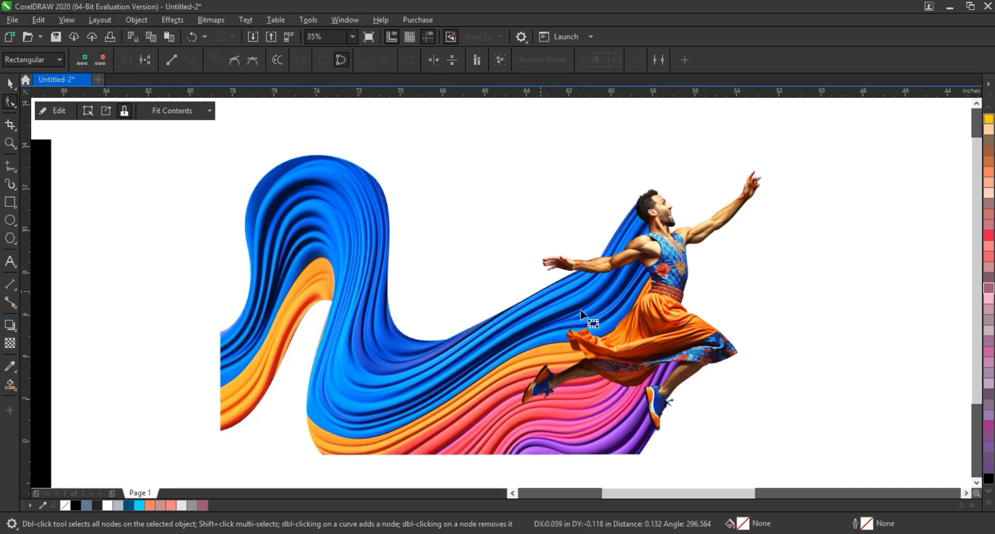
pyautogui.click(11, 83)
pyautogui.click(877, 289)
# Step: Add a Multiply drop shadow with opacity 82 and feathering 15 behind the dancer, and break it apart from the figure
pyautogui.click(664, 274)
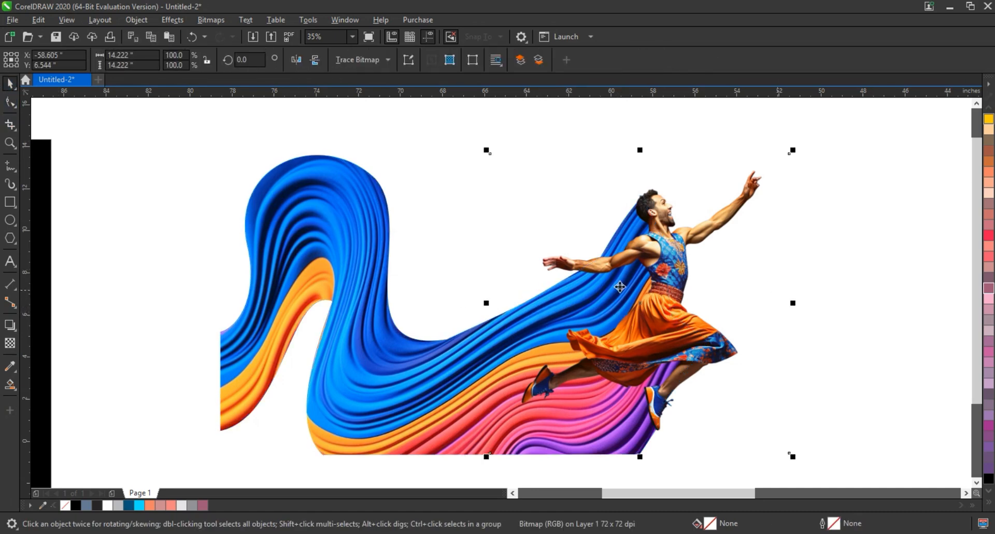
pyautogui.click(11, 325)
pyautogui.moveTo(640, 304); pyautogui.dragTo(476, 365)
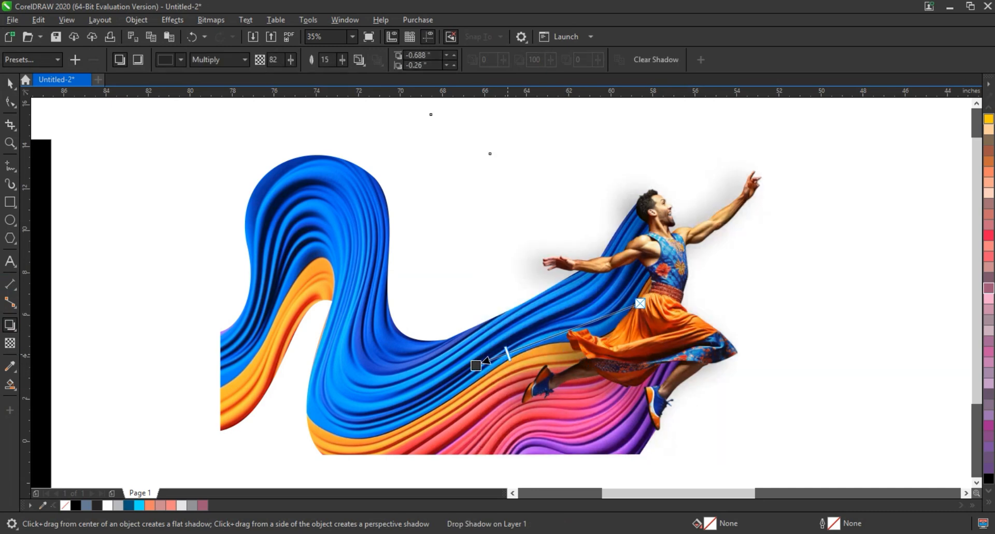
pyautogui.click(137, 20)
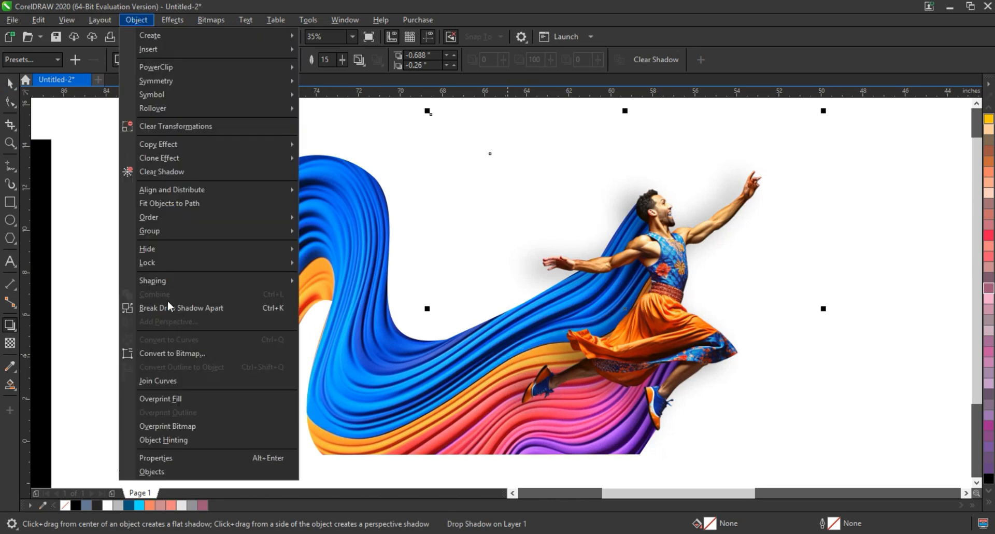
pyautogui.click(167, 306)
# Step: PowerClip the separated dancer shadow inside the wavy blue and orange trail
pyautogui.click(463, 111)
pyautogui.hotkey('ctrl', 'z')
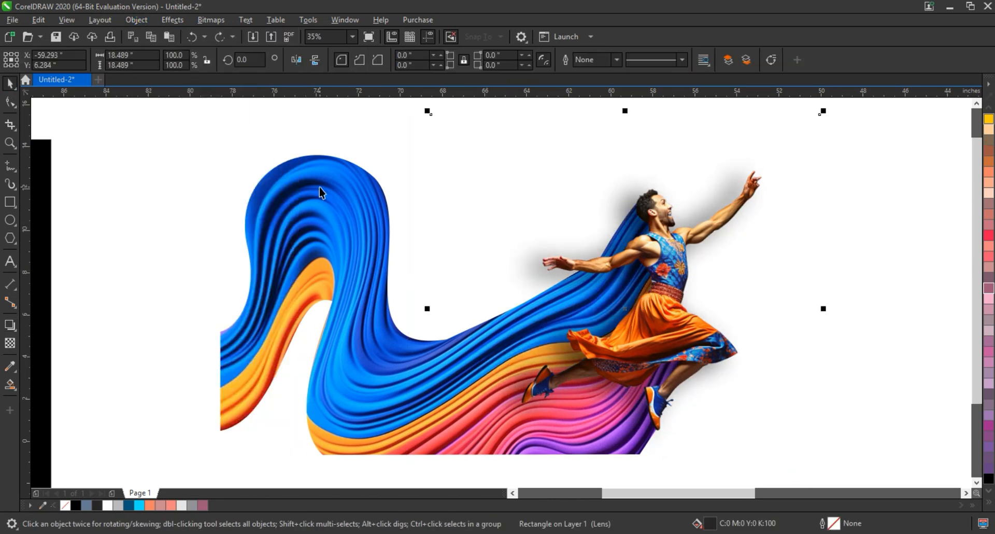
pyautogui.click(320, 187)
pyautogui.press('Escape')
pyautogui.click(471, 309)
pyautogui.click(492, 281)
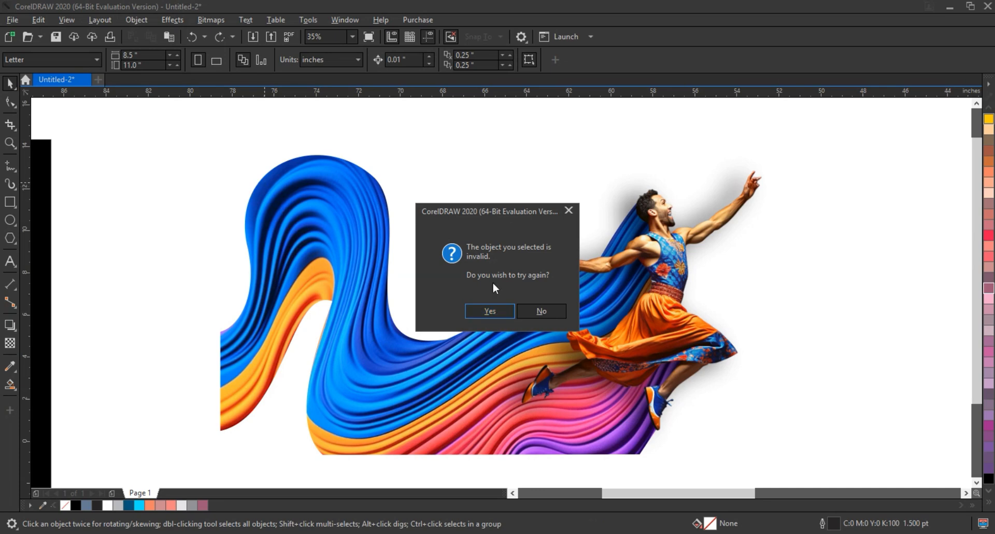
pyautogui.click(540, 310)
pyautogui.press('Delete')
pyautogui.click(315, 162)
pyautogui.click(495, 182)
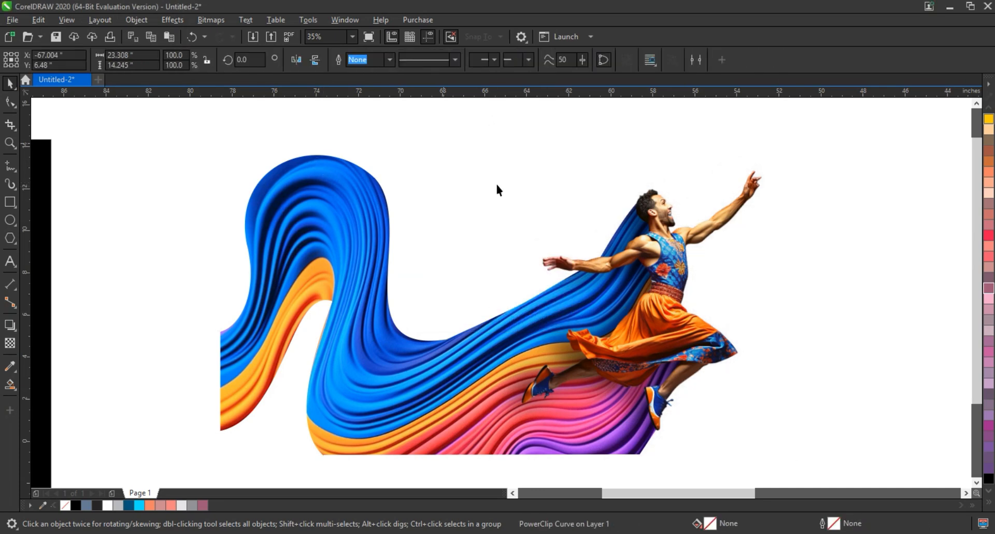
# Step: Draw a rectangle about 23.5 by 14 inches around the dancer and trail, fill it black and send it to the back
pyautogui.scroll(-2, 513, 210)
pyautogui.moveTo(428, 184); pyautogui.dragTo(598, 291)
pyautogui.press('F6')
pyautogui.moveTo(267, 136); pyautogui.dragTo(771, 436)
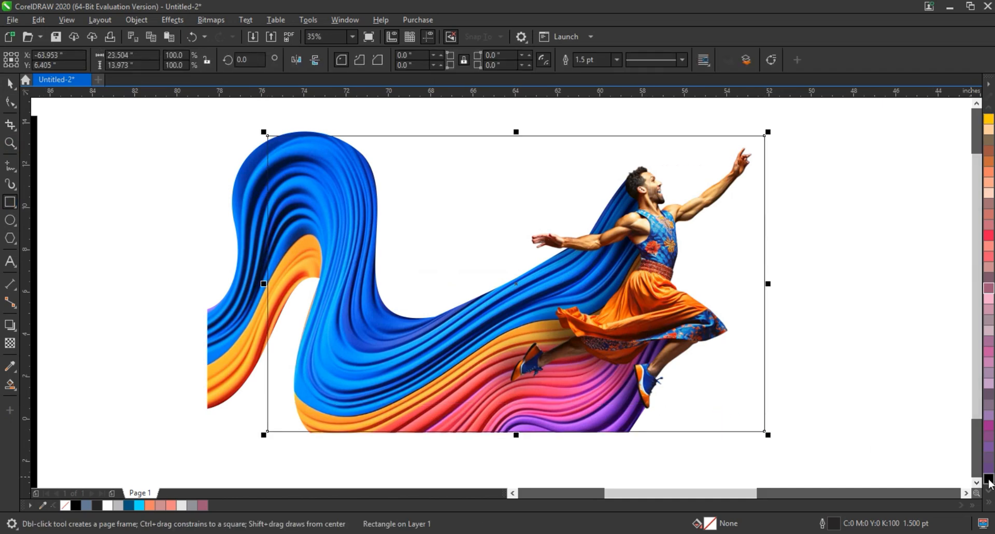
pyautogui.click(988, 477)
pyautogui.hotkey('shift', 'pagedown')
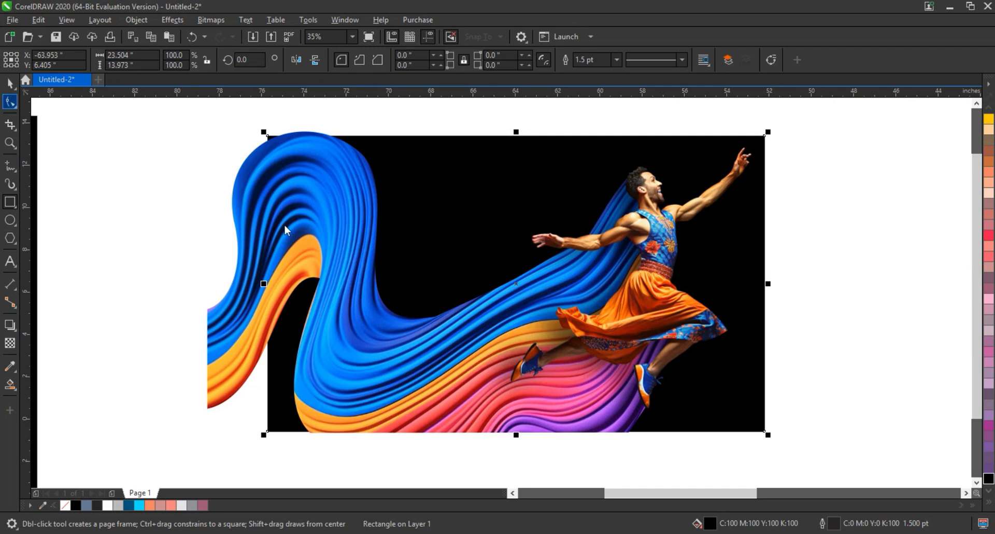
# Step: PowerClip the dancer and wavy trail together inside the black background rectangle
pyautogui.click(284, 230)
pyautogui.keyDown('shift'); pyautogui.click(665, 215); pyautogui.keyUp('shift')
pyautogui.hotkey('ctrl', '1')
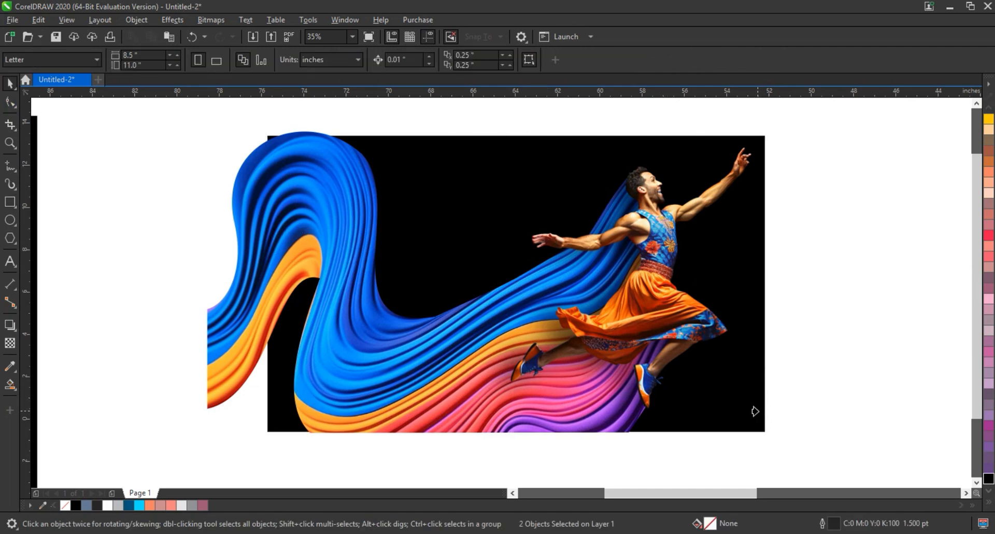
pyautogui.click(773, 409)
pyautogui.click(529, 314)
pyautogui.keyDown('shift'); pyautogui.click(324, 305); pyautogui.keyUp('shift')
pyautogui.hotkey('ctrl', '1')
pyautogui.click(377, 296)
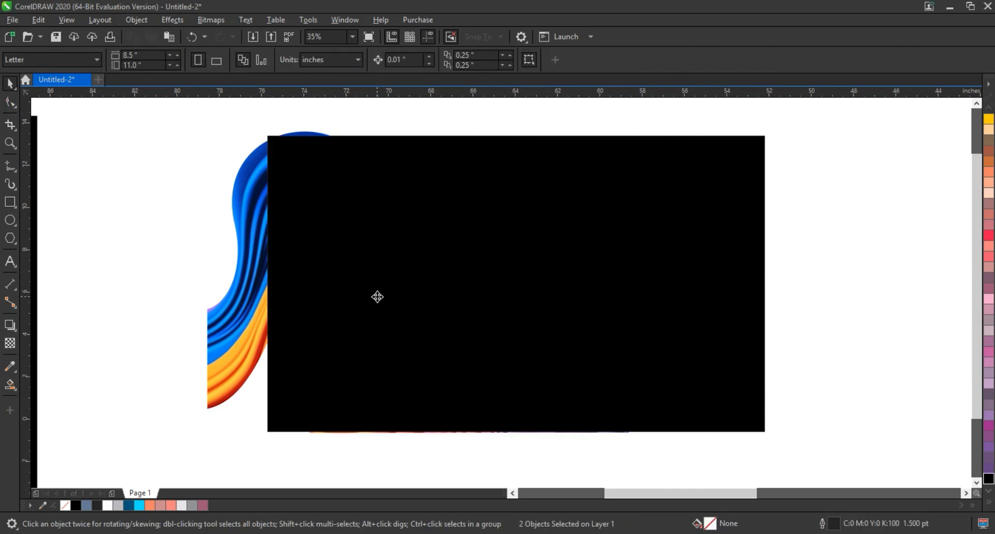
pyautogui.click(780, 304)
# Step: Place the framed composition directly left of the brown-trail composition and enlarge it to match that one's height
pyautogui.scroll(-4, 691, 325)
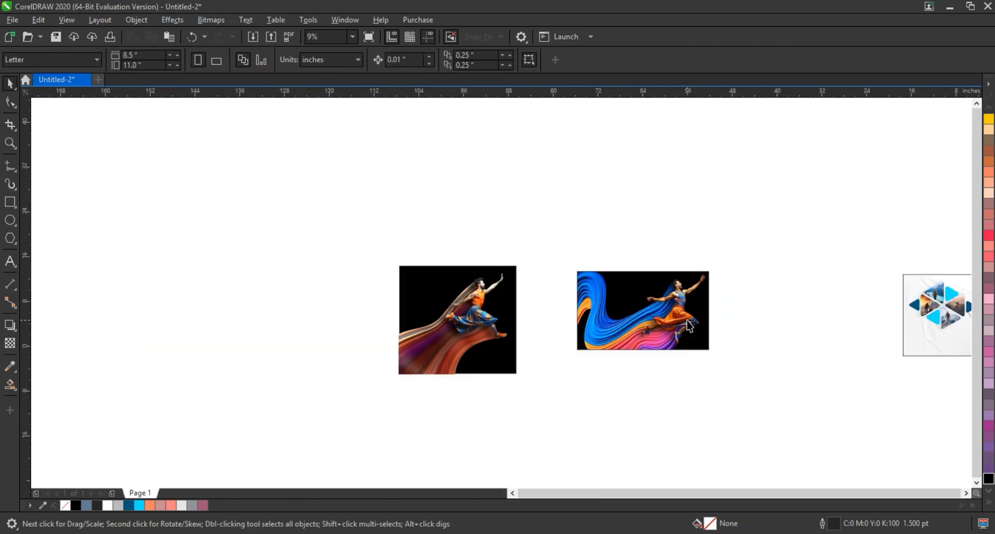
pyautogui.moveTo(671, 323); pyautogui.dragTo(364, 314)
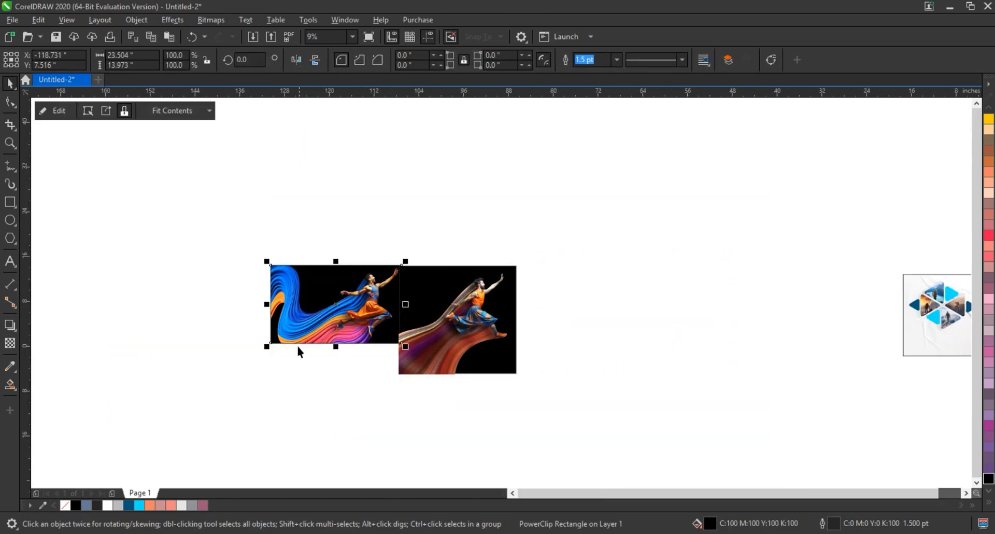
pyautogui.moveTo(267, 346); pyautogui.dragTo(214, 394)
pyautogui.click(384, 422)
# Step: Examine the two dancer compositions side by side up close and in a full-screen preview
pyautogui.press('z')
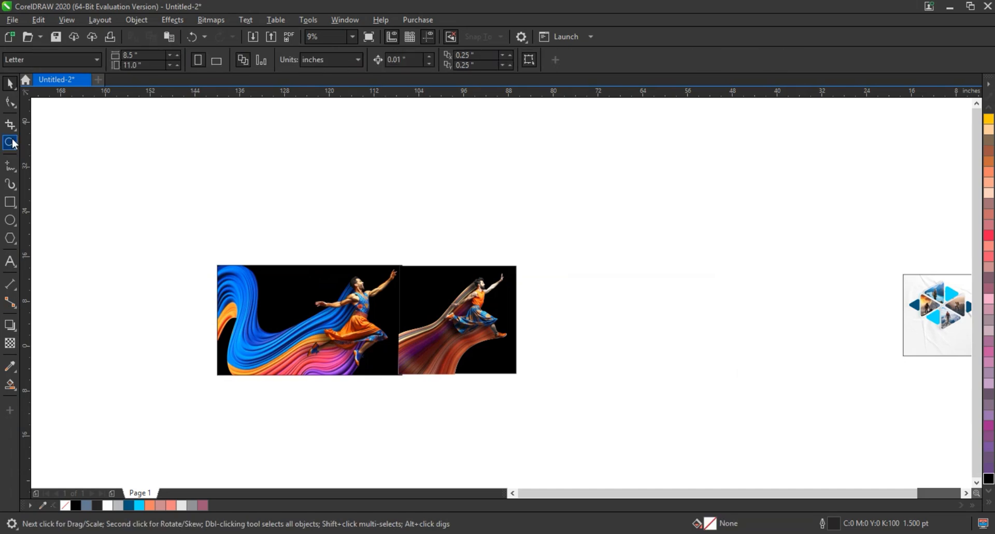
pyautogui.moveTo(415, 354); pyautogui.dragTo(515, 373)
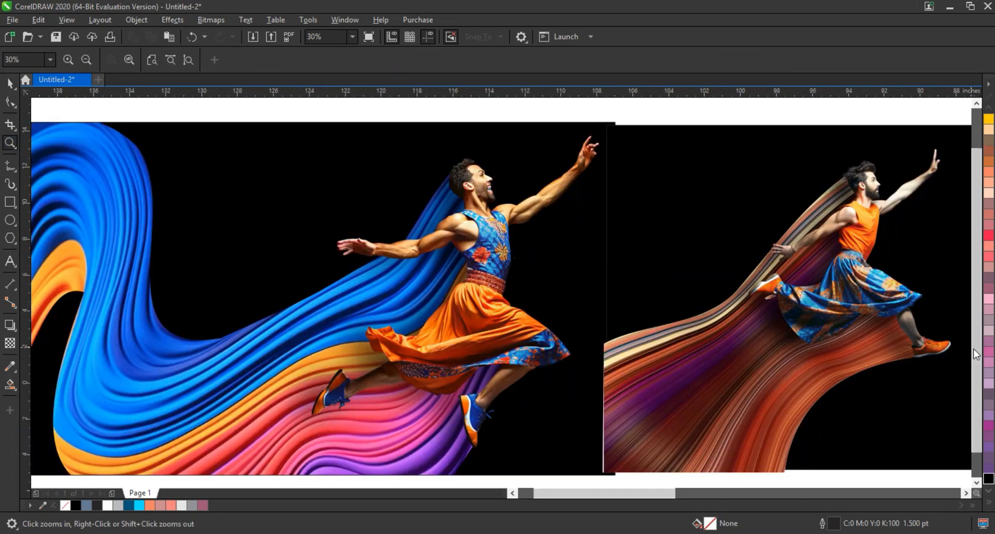
pyautogui.scroll(-1, 319, 258)
pyautogui.moveTo(232, 164); pyautogui.dragTo(672, 355)
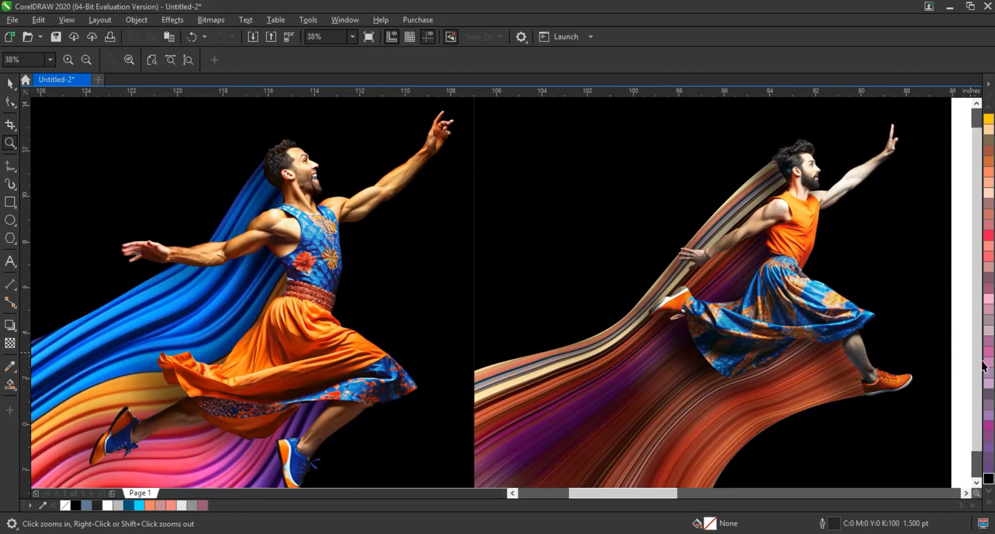
pyautogui.press('F9')
pyautogui.press('Escape')
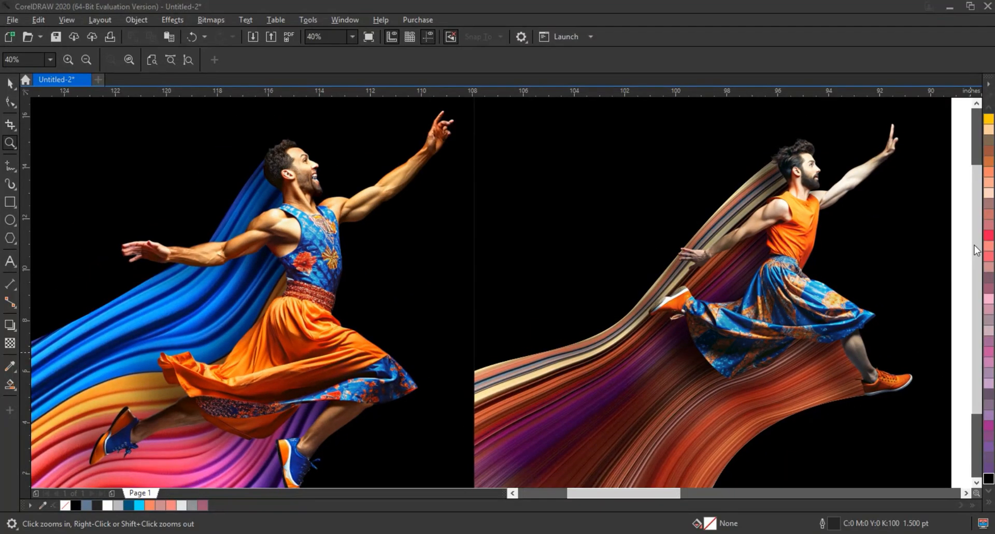
pyautogui.moveTo(973, 231); pyautogui.dragTo(977, 250)
pyautogui.press('F9')
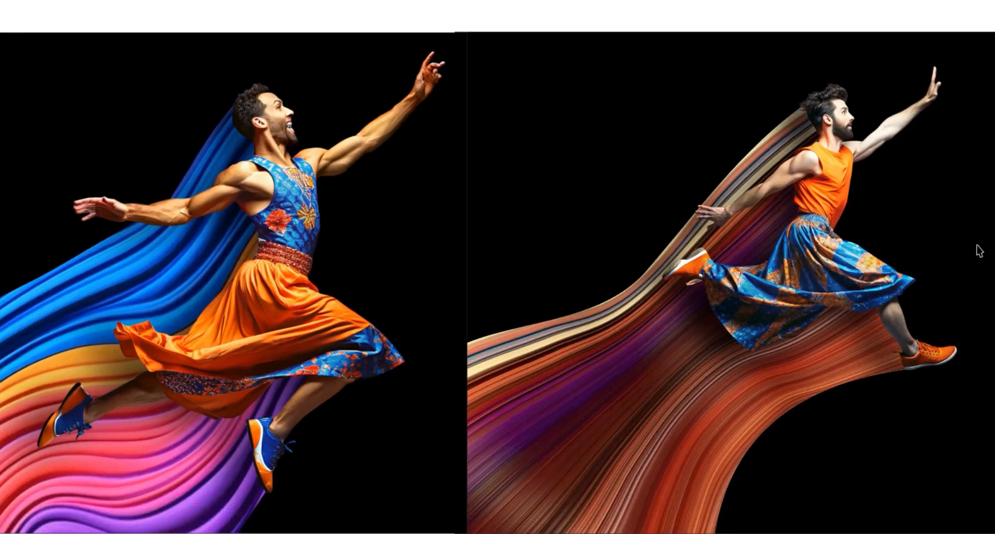